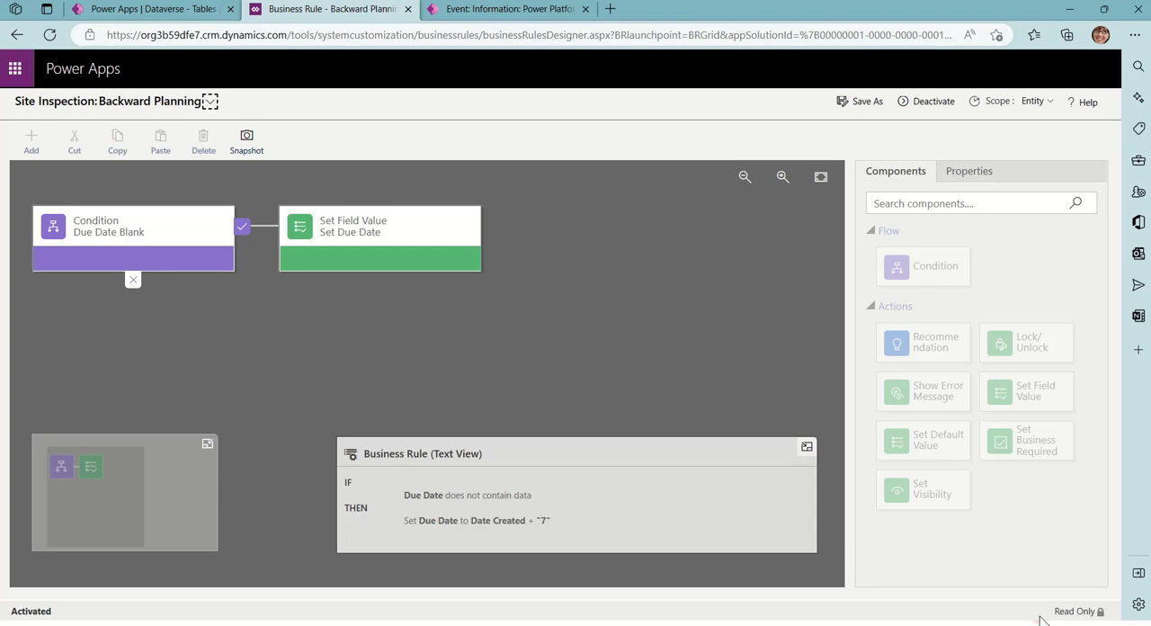
Create a new site inspection from the Power Platform Roadmap event and enter the subject "Inspect Roadmap Site"
{"action": "left_click", "coordinate": [483, 13]}
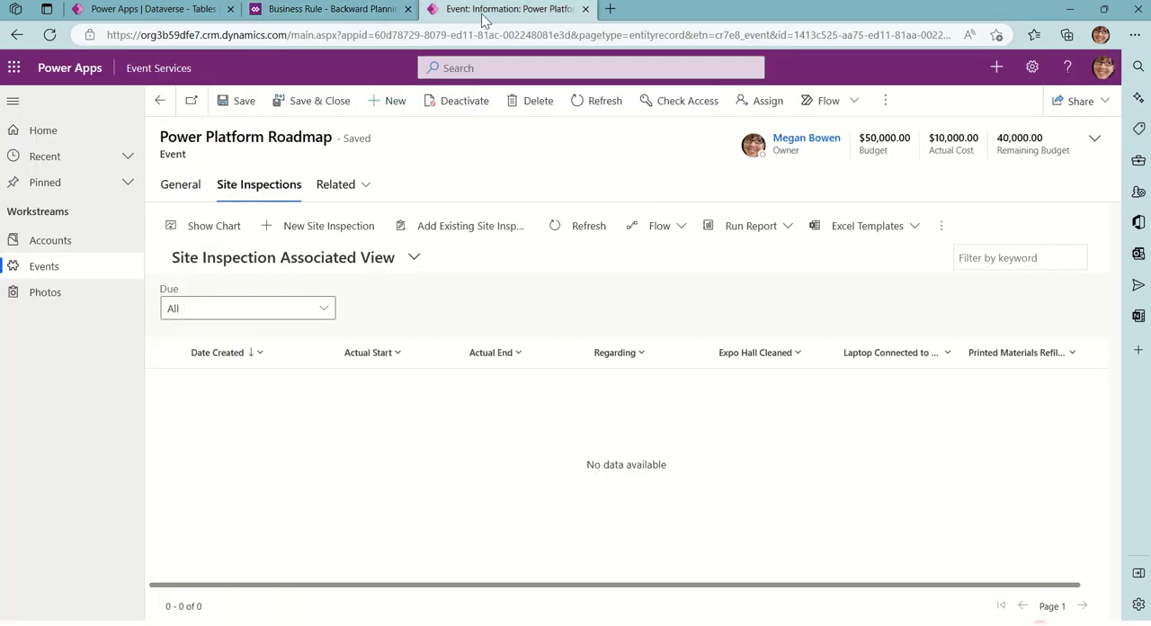
{"action": "left_click", "coordinate": [303, 235]}
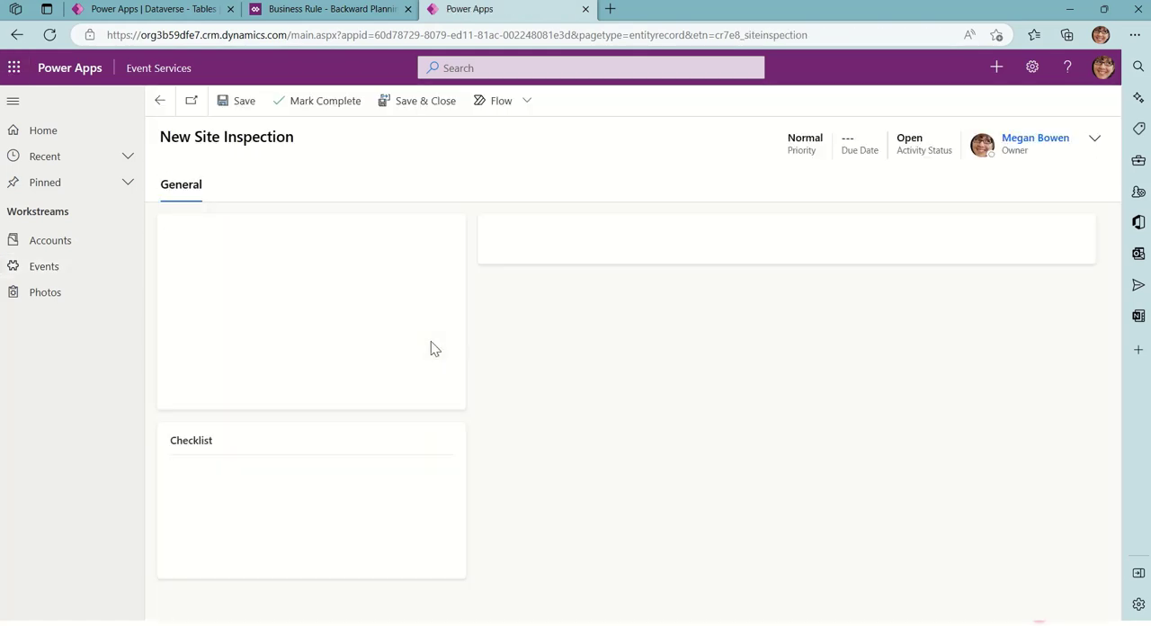
{"action": "left_click", "coordinate": [348, 238]}
{"action": "type", "text": "Inspect"}
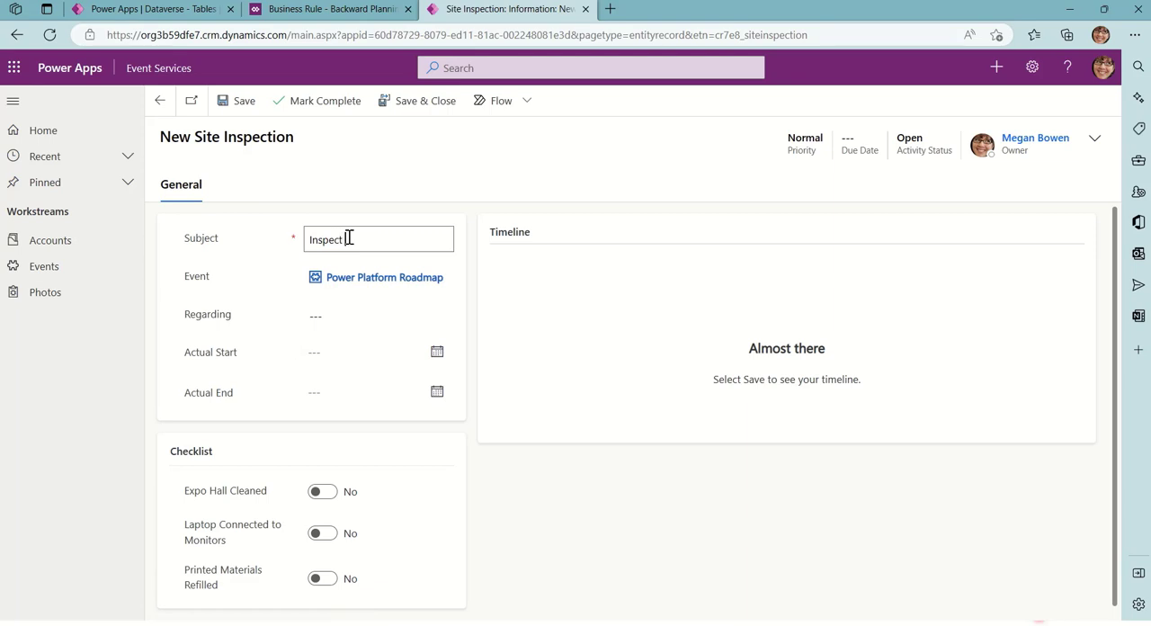
{"action": "type", "text": " Boadmap Site"}
Set Regarding to A. Datum Corporation (sample) and Actual Start to 12/19/2022 on the new site inspection
{"action": "left_click", "coordinate": [342, 309]}
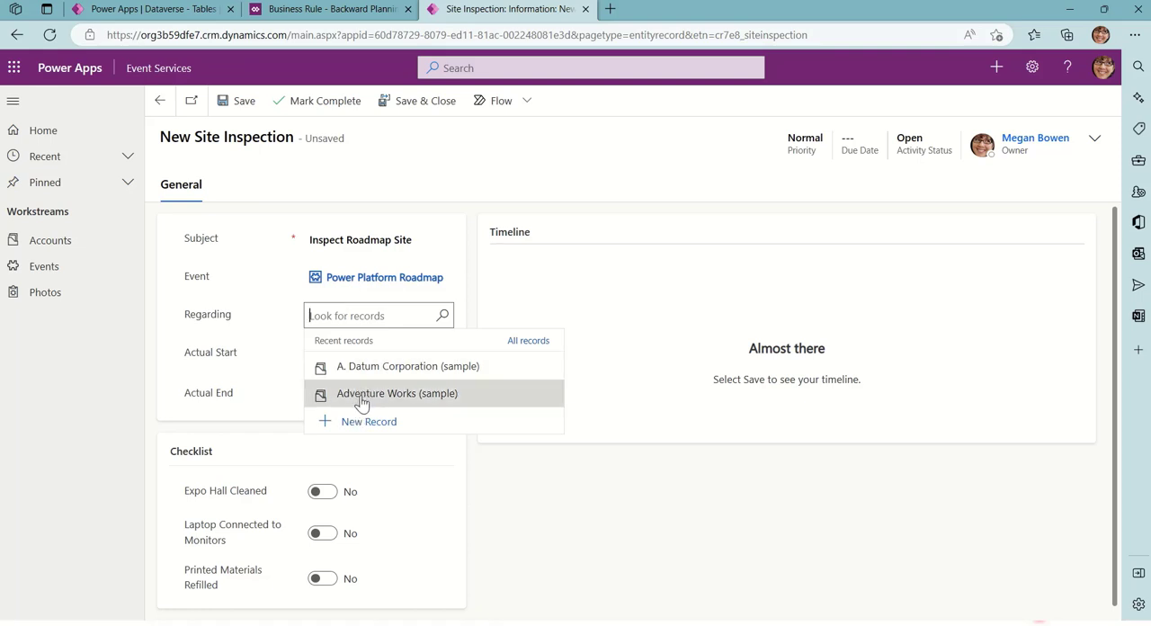
{"action": "left_click", "coordinate": [378, 369]}
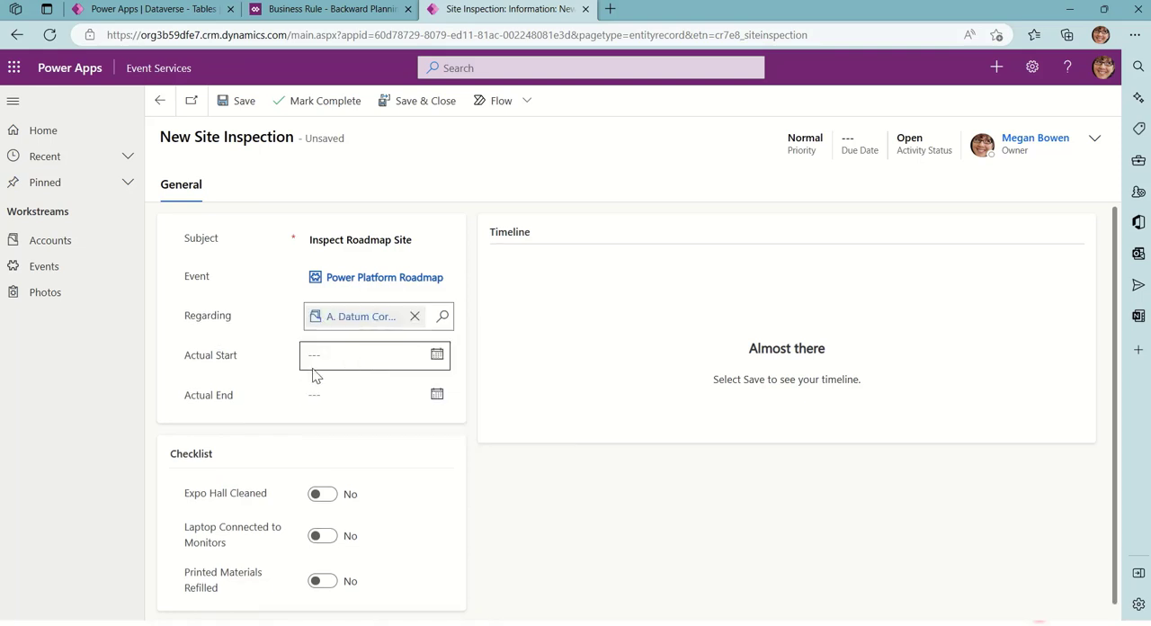
{"action": "left_click", "coordinate": [438, 356]}
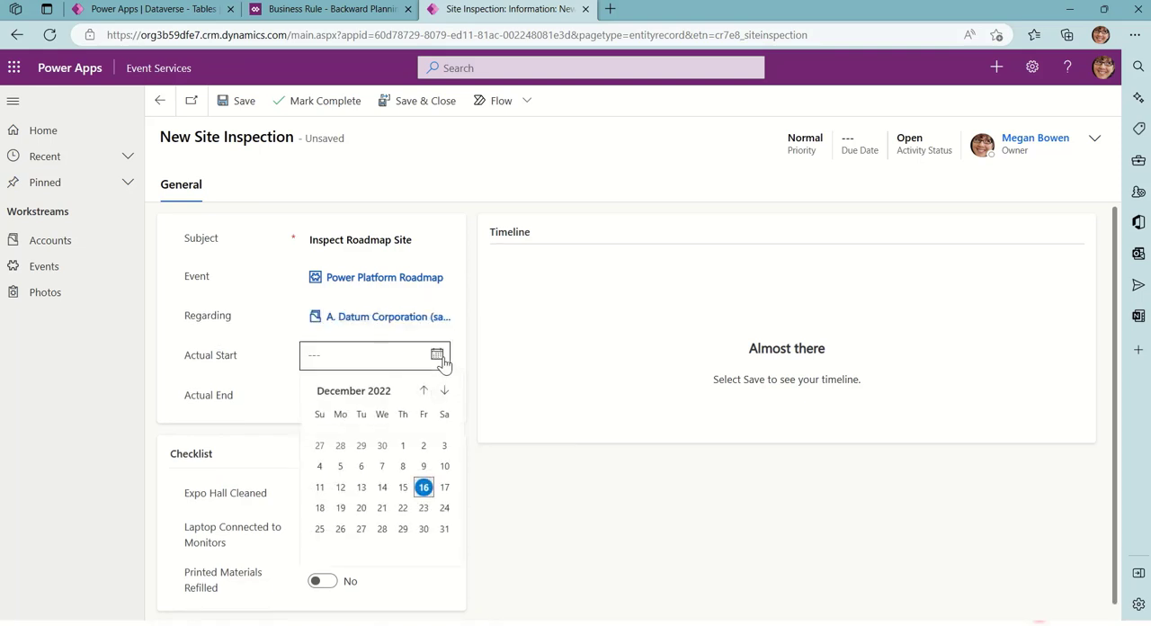
{"action": "left_click", "coordinate": [339, 507]}
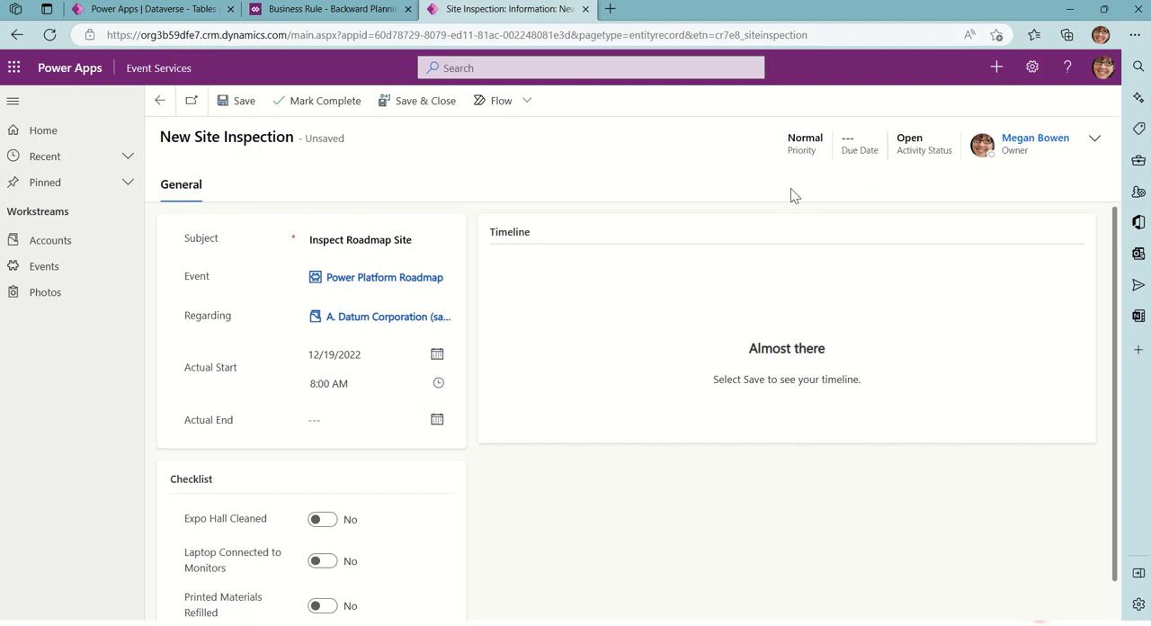
Check the Due Date in the new site inspection's expanded header fields
{"action": "left_click", "coordinate": [1094, 139]}
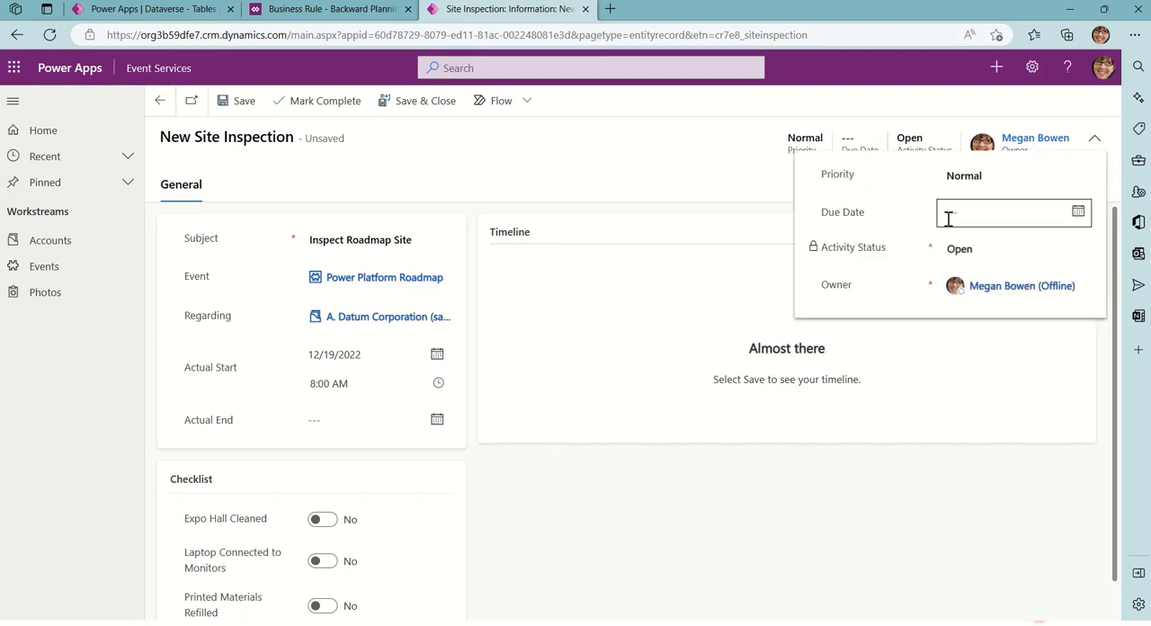
{"action": "left_click", "coordinate": [1095, 141]}
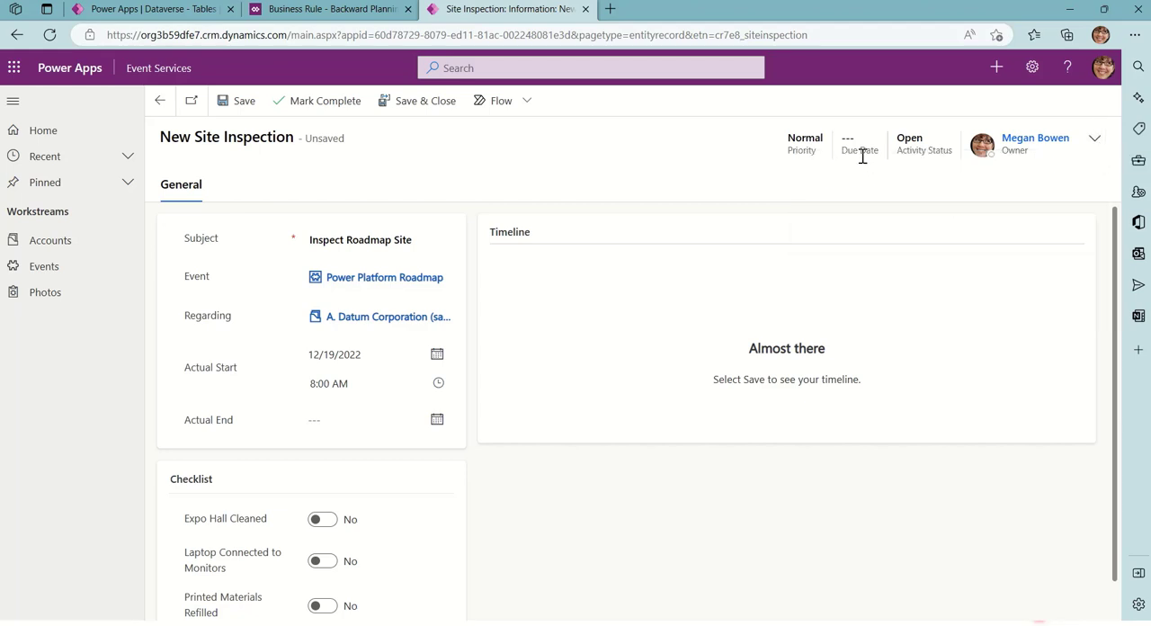
{"action": "left_click", "coordinate": [1094, 144]}
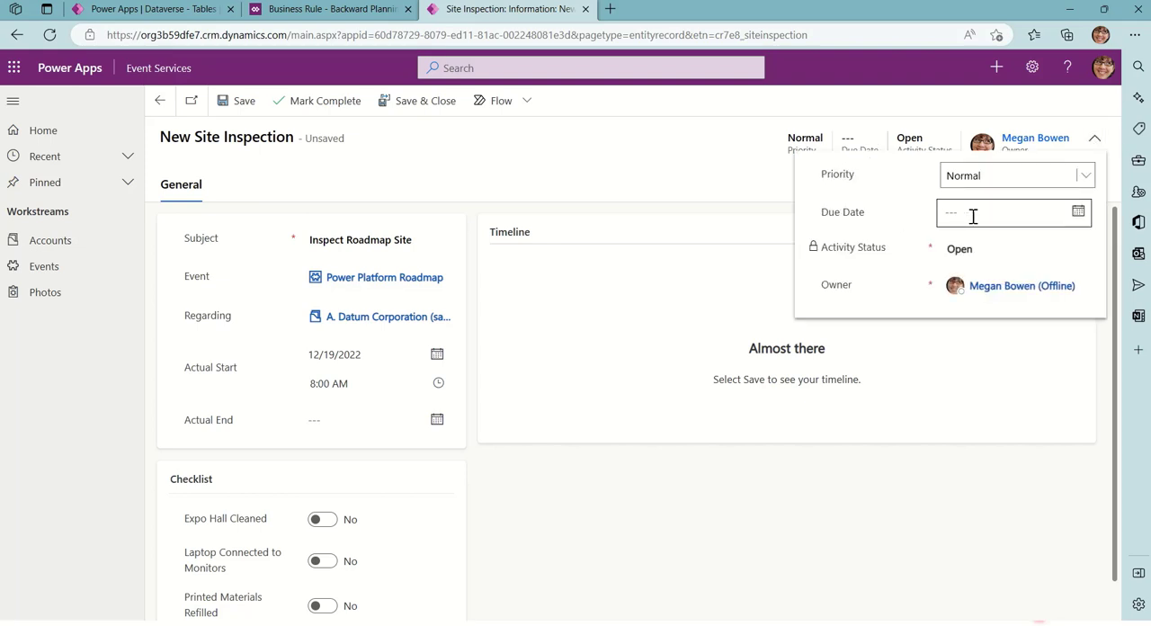
{"action": "left_click", "coordinate": [1093, 138]}
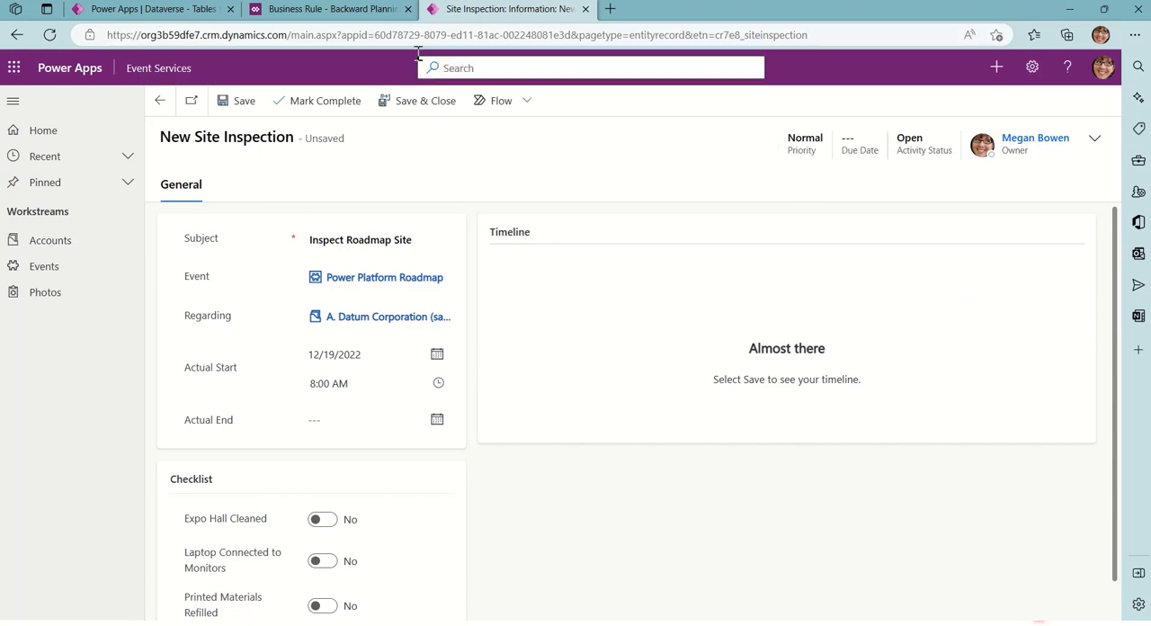
Review the Due Date Blank condition and the Set Due Date action of the Backward Planning business rule
{"action": "left_click", "coordinate": [333, 9]}
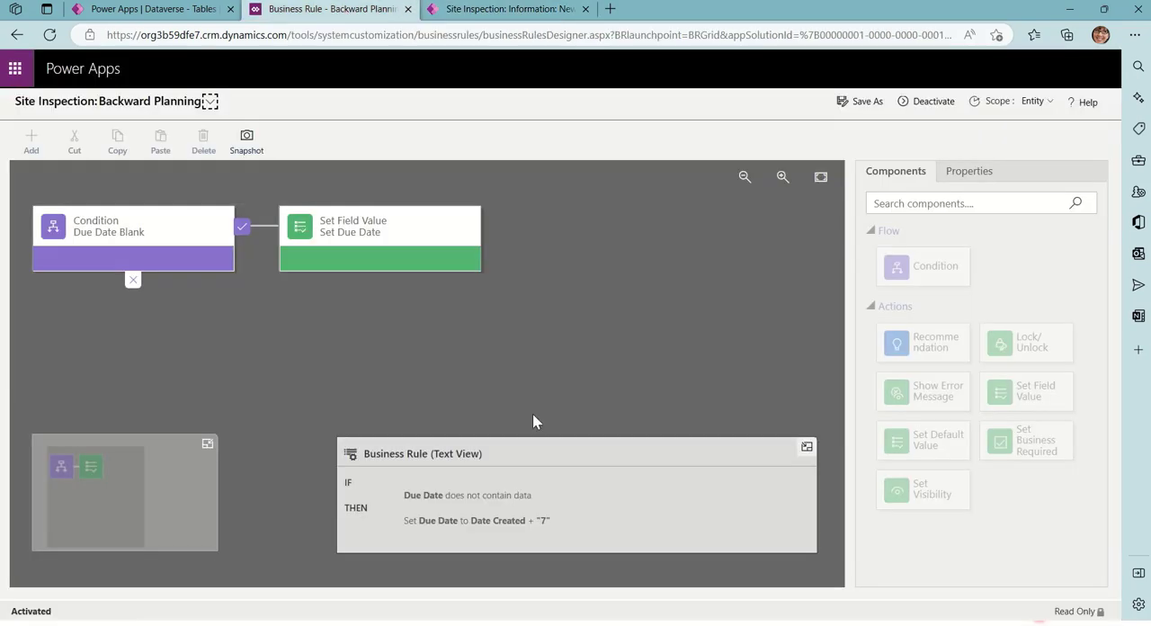
{"action": "left_click", "coordinate": [144, 252]}
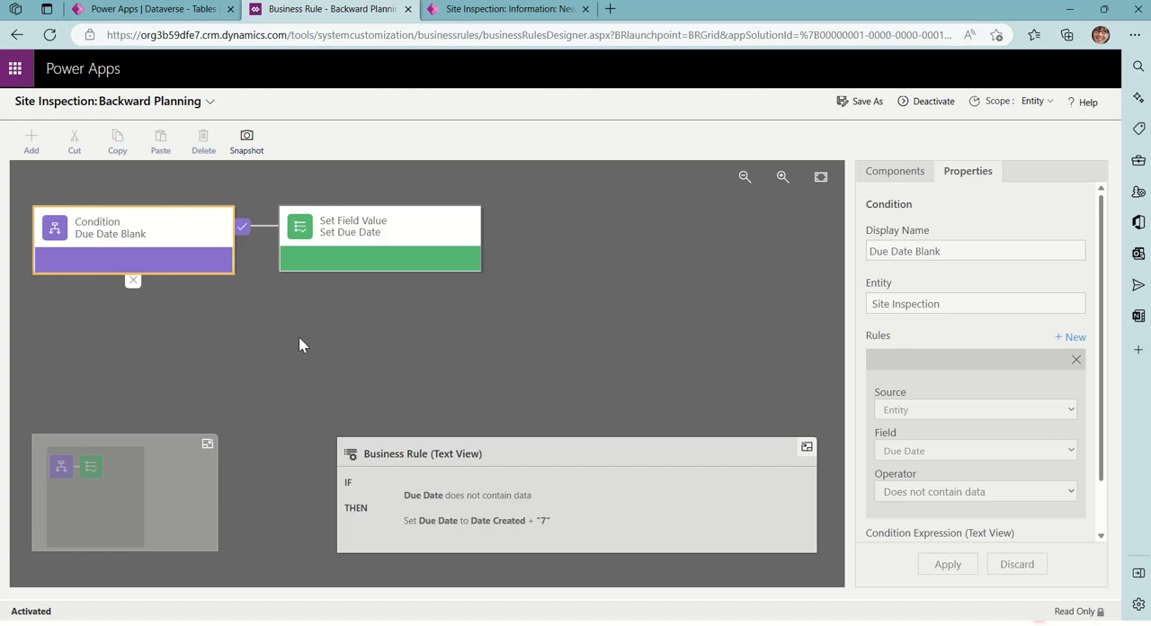
{"action": "left_click", "coordinate": [440, 263]}
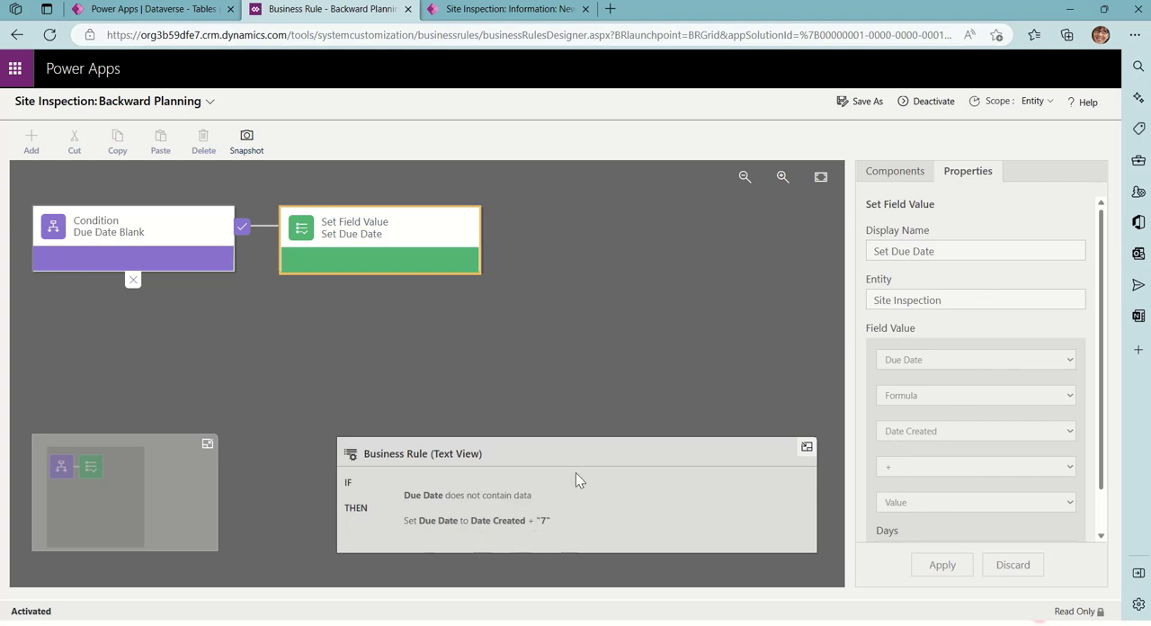
Return to the new site inspection record and save it without entering a due date
{"action": "left_click", "coordinate": [503, 9]}
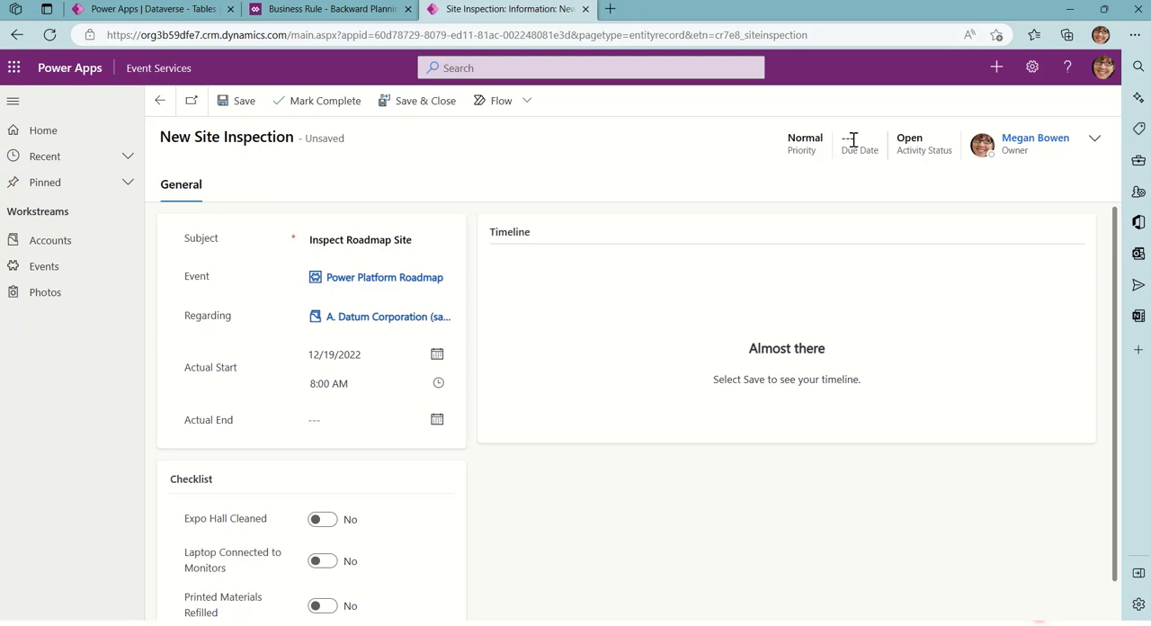
{"action": "left_click", "coordinate": [239, 102]}
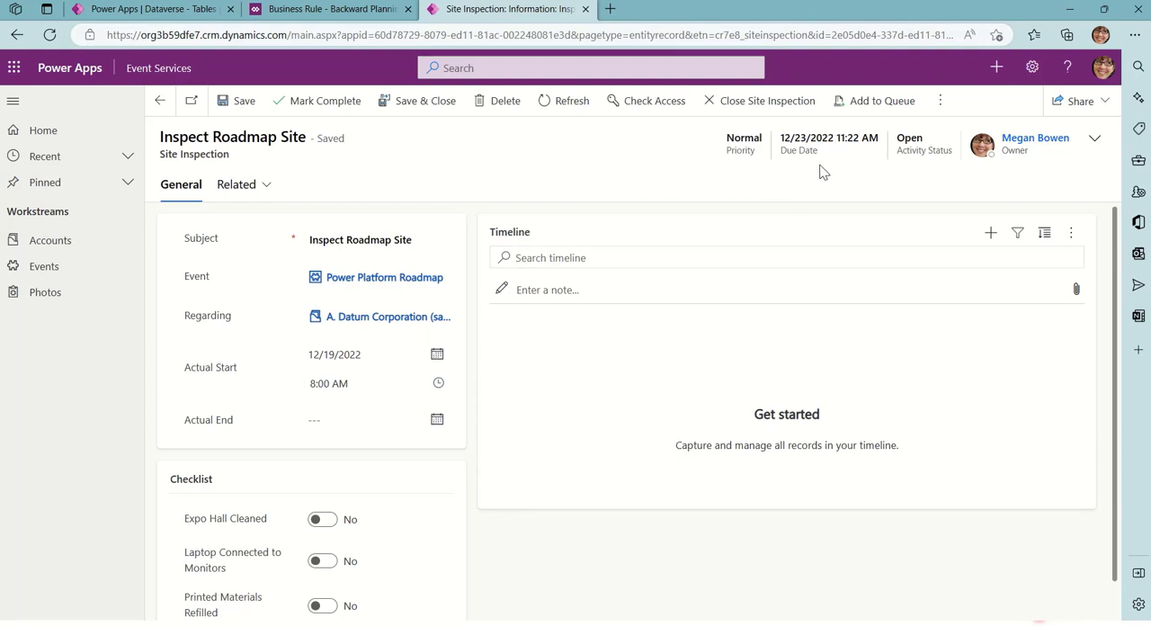
{"action": "left_click", "coordinate": [364, 16]}
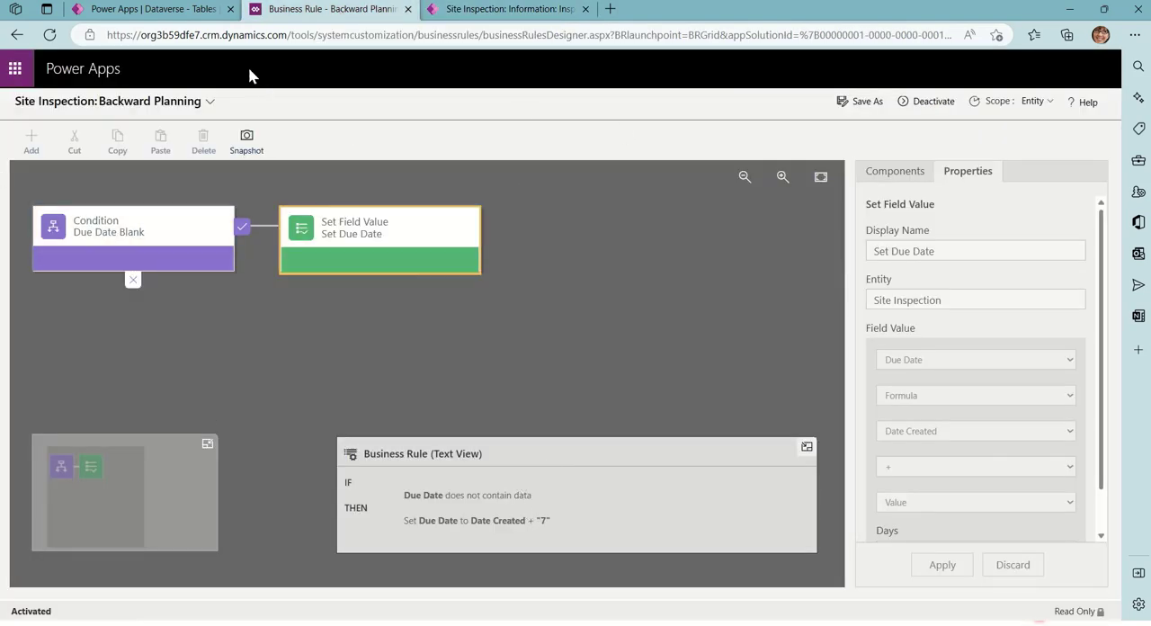
{"action": "left_click", "coordinate": [187, 13]}
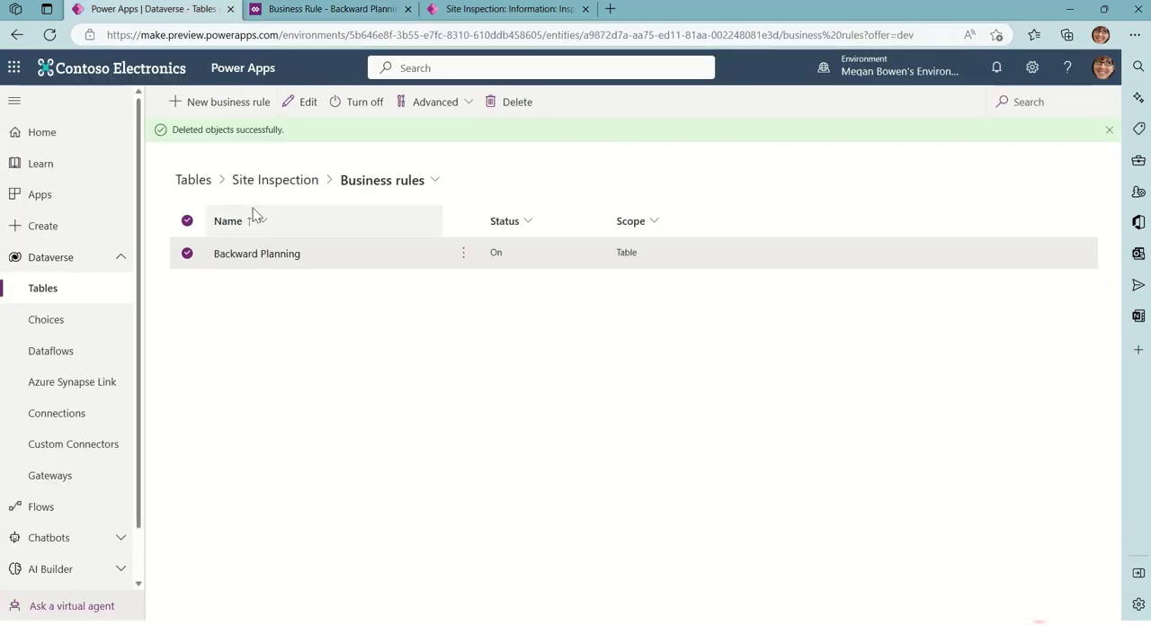
{"action": "left_click", "coordinate": [241, 101]}
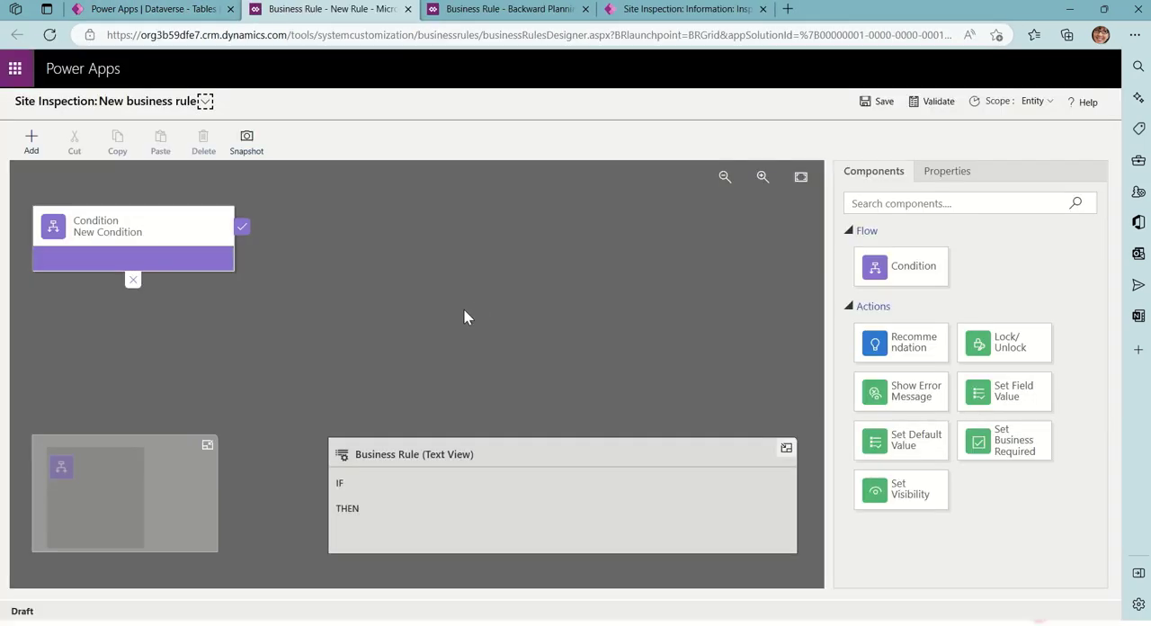
{"action": "left_click", "coordinate": [186, 16]}
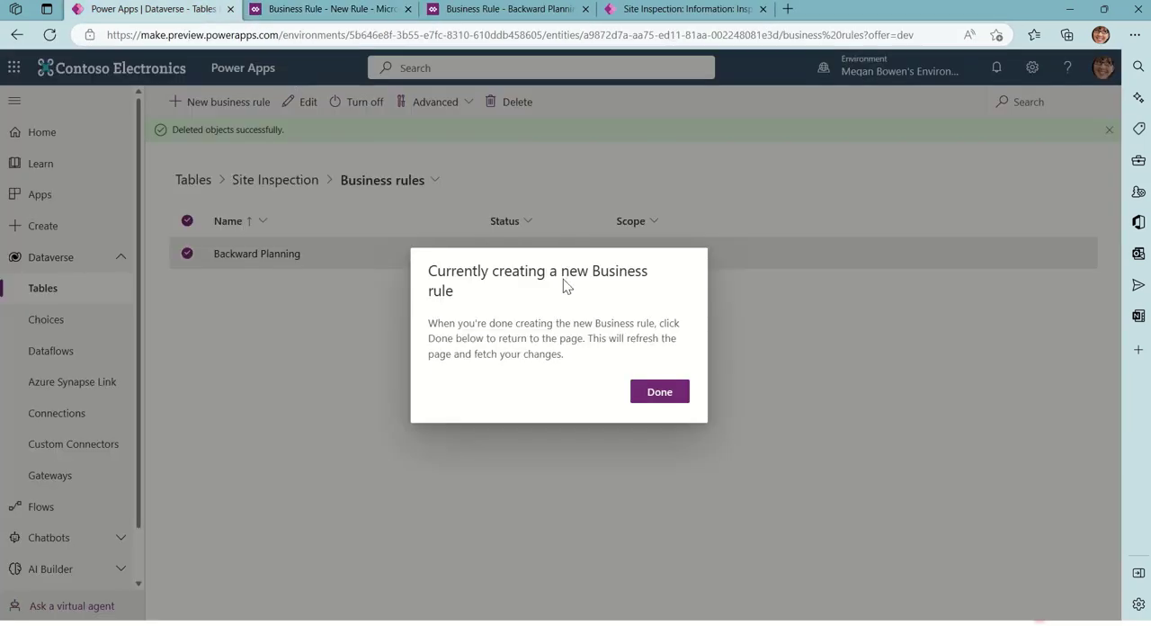
{"action": "left_click", "coordinate": [661, 392]}
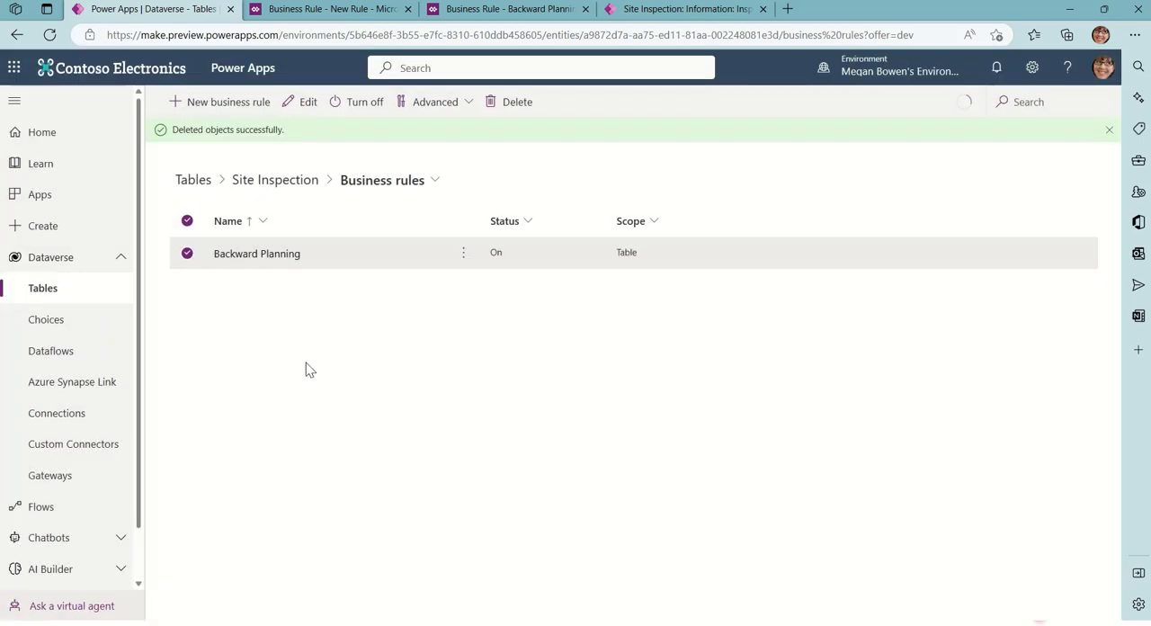
Open the business rules of the Site Inspection table in Dataverse and start a new business rule
{"action": "left_click", "coordinate": [84, 298]}
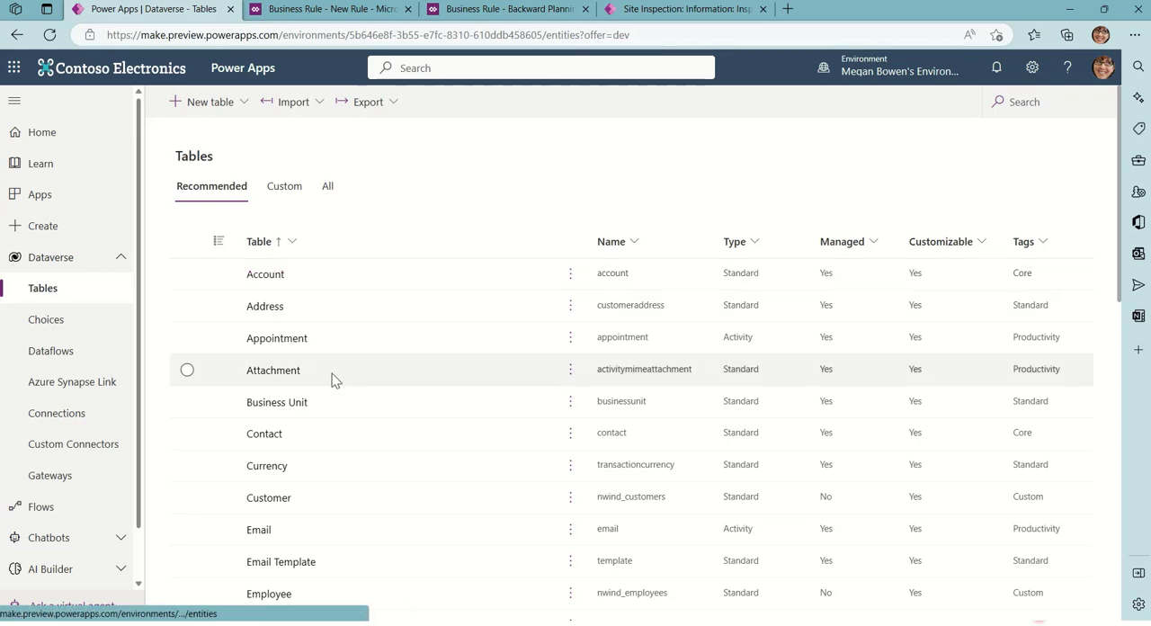
{"action": "scroll", "coordinate": [334, 395], "scroll_direction": "down", "scroll_amount": 5}
{"action": "scroll", "coordinate": [335, 401], "scroll_direction": "down", "scroll_amount": 4}
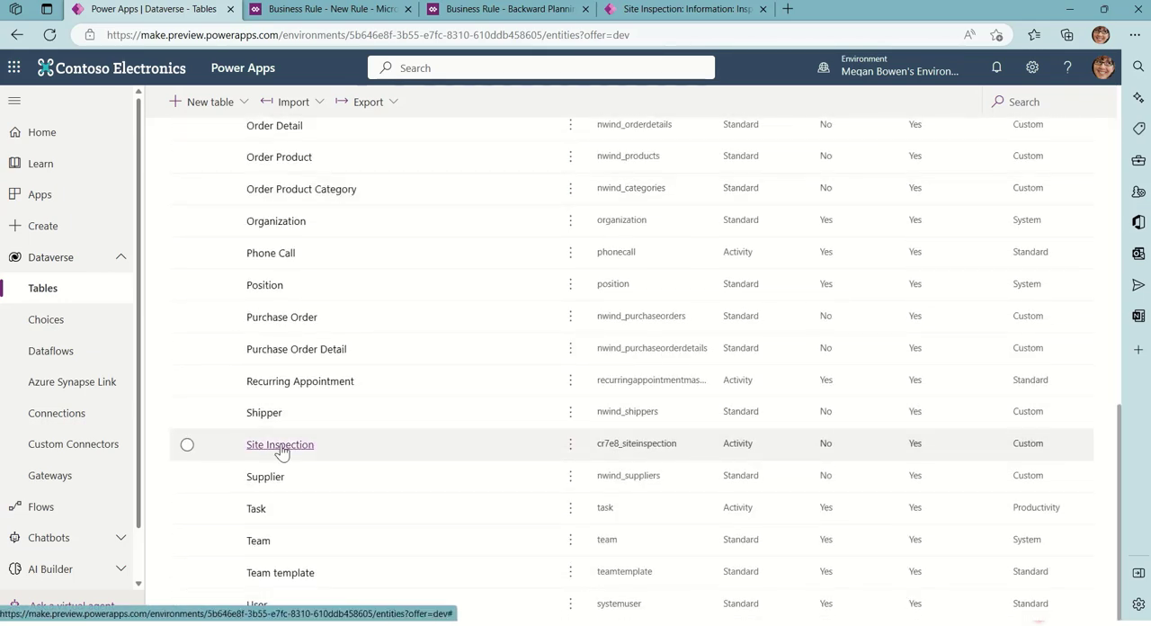
{"action": "left_click", "coordinate": [280, 446]}
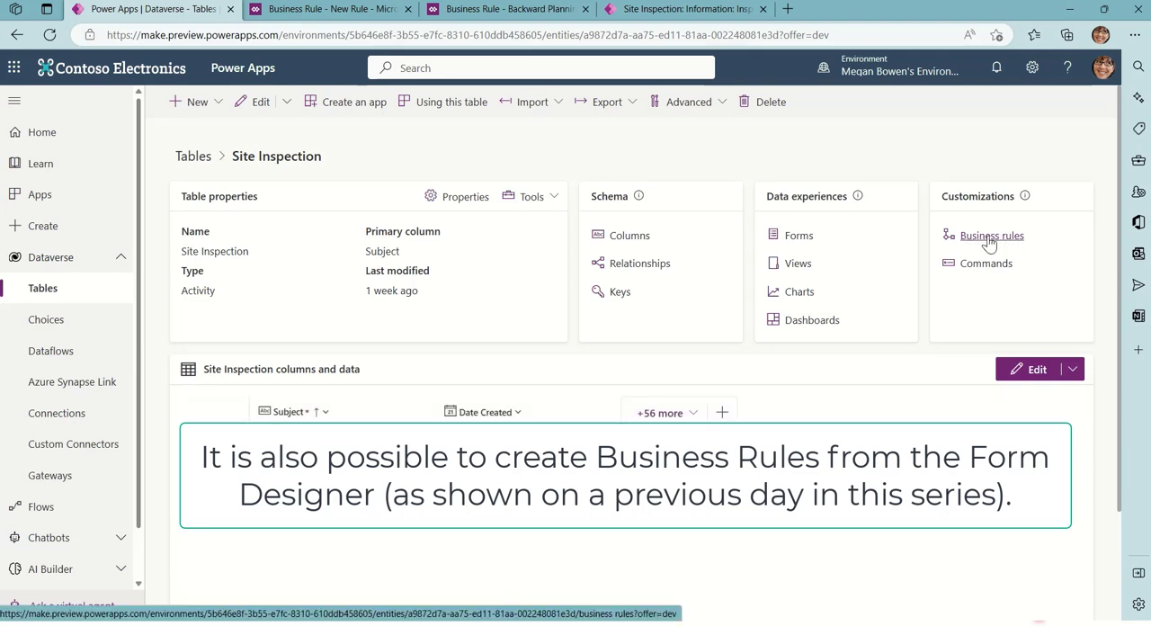
{"action": "left_click", "coordinate": [996, 238]}
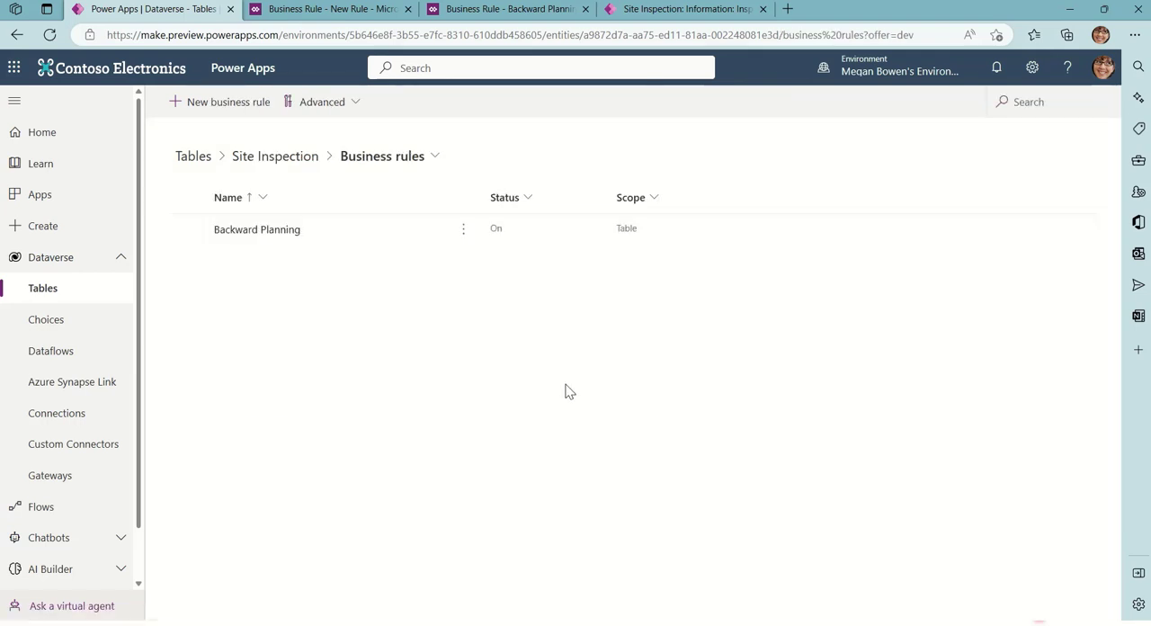
{"action": "left_click", "coordinate": [226, 101]}
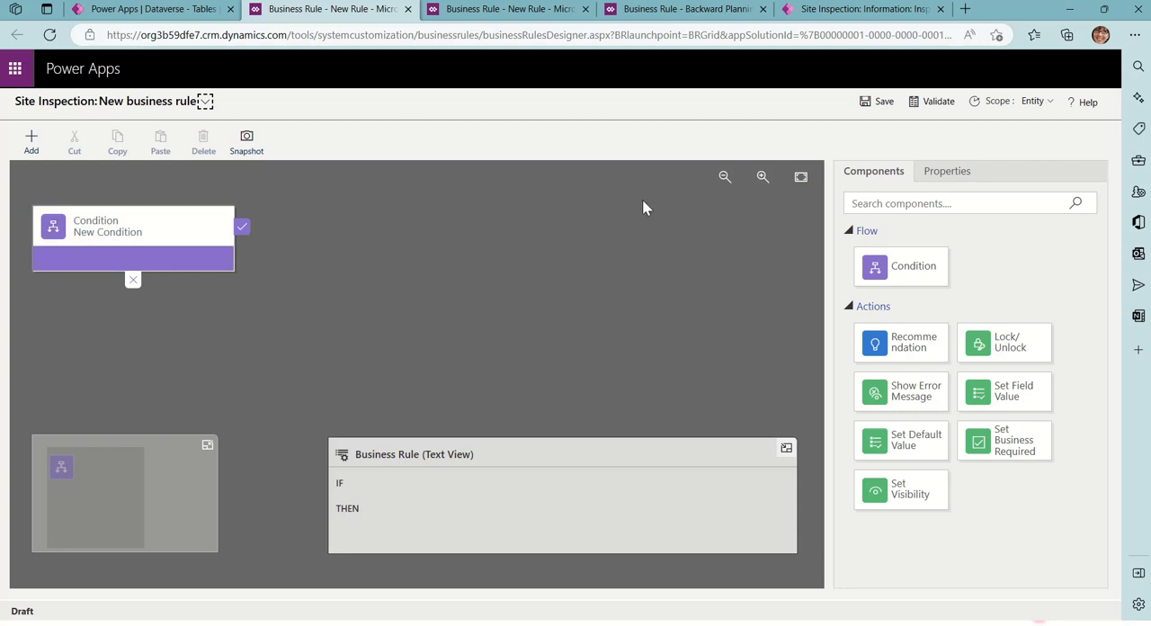
Name the new business rule "Add 10 days" and enter the description "Add 10 Days to Due Date"
{"action": "left_click", "coordinate": [206, 102]}
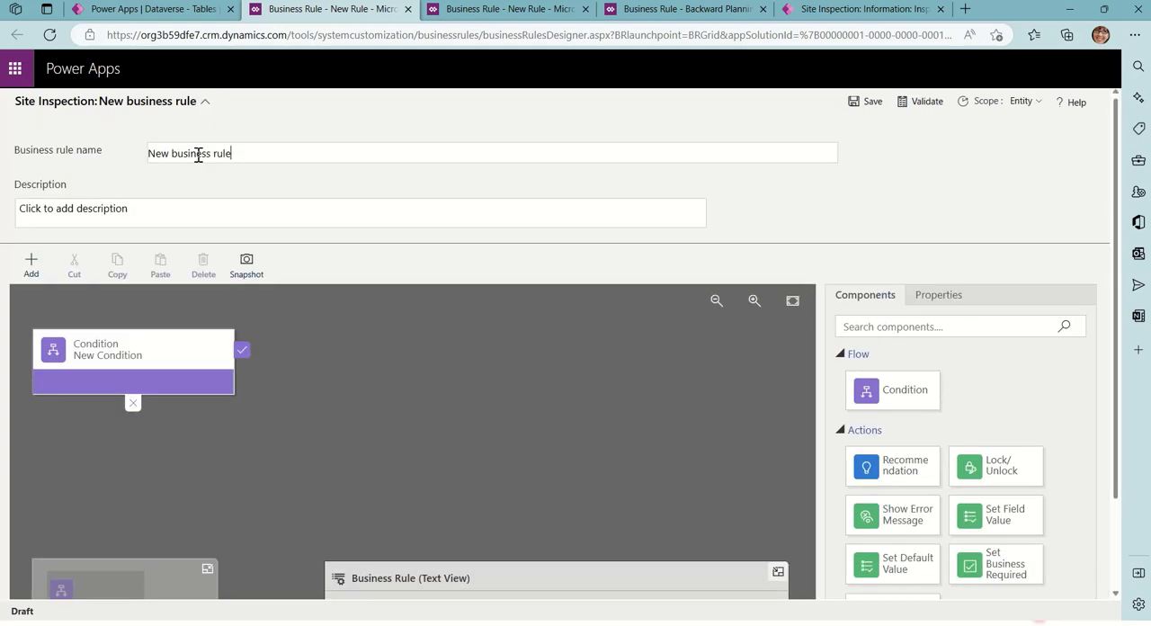
{"action": "left_click_drag", "start_coordinate": [233, 154], "coordinate": [146, 153]}
{"action": "key", "text": "BackSpace"}
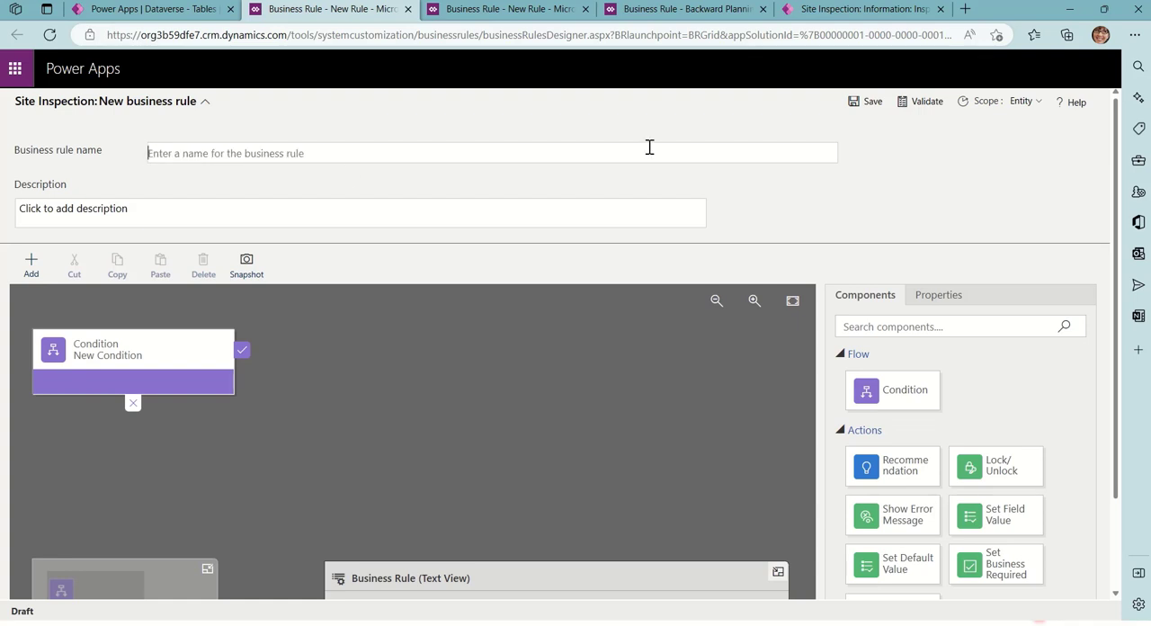
{"action": "type", "text": "Add 10 days"}
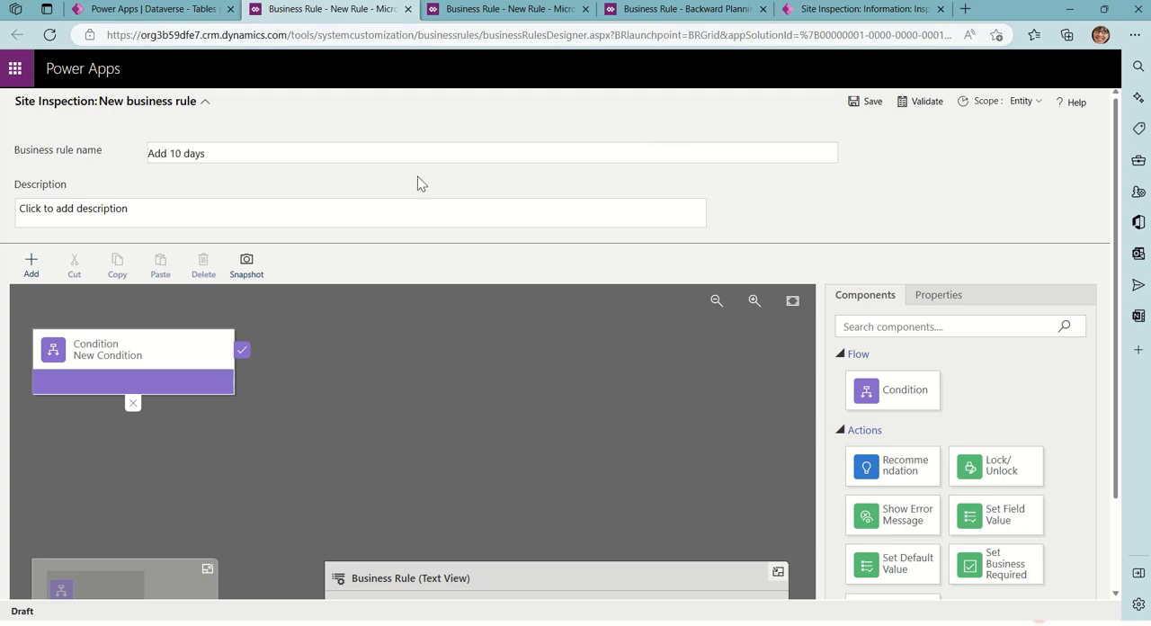
{"action": "left_click", "coordinate": [178, 196]}
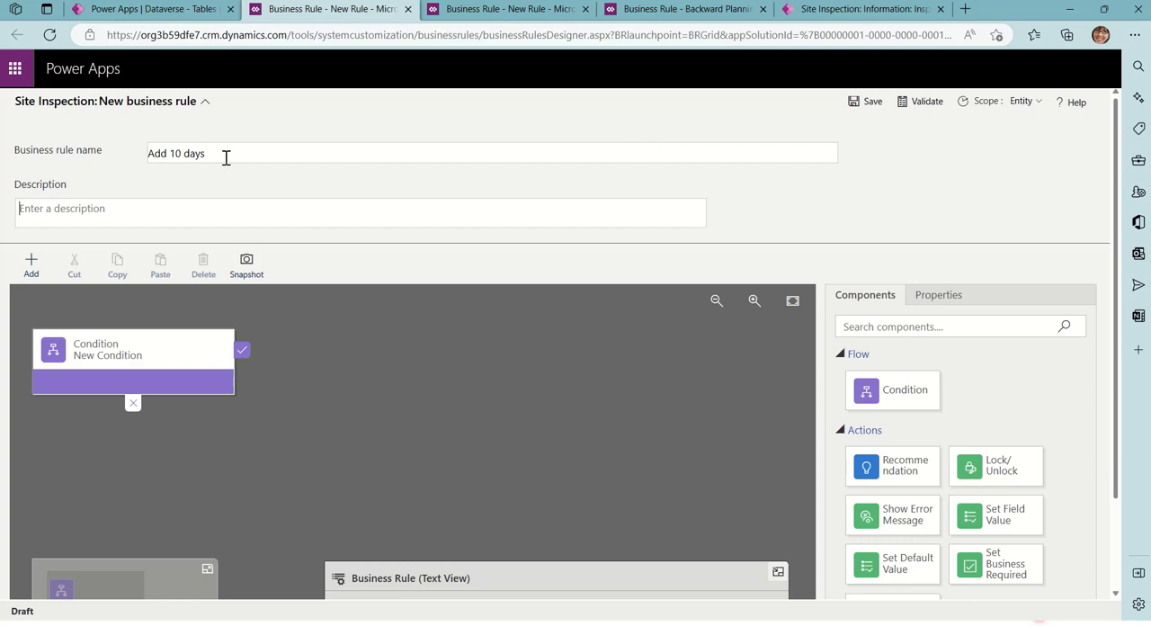
{"action": "type", "text": "Add 10 Days to Due Date"}
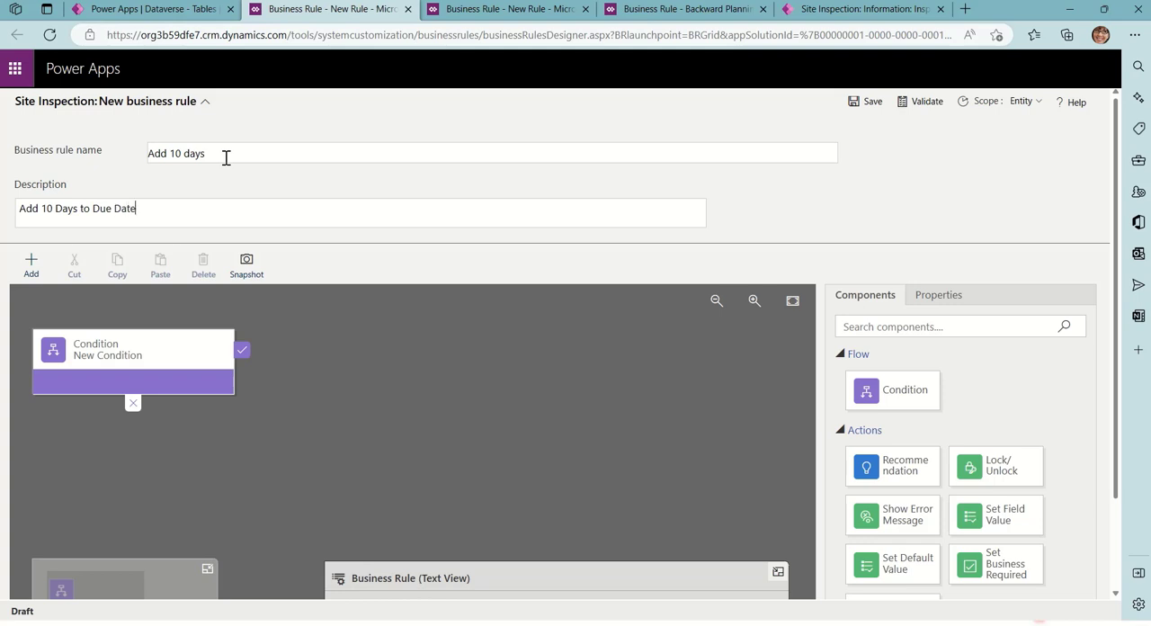
Name the rule's new condition "Due Blank", keeping Site Inspection as its entity
{"action": "left_click", "coordinate": [167, 367]}
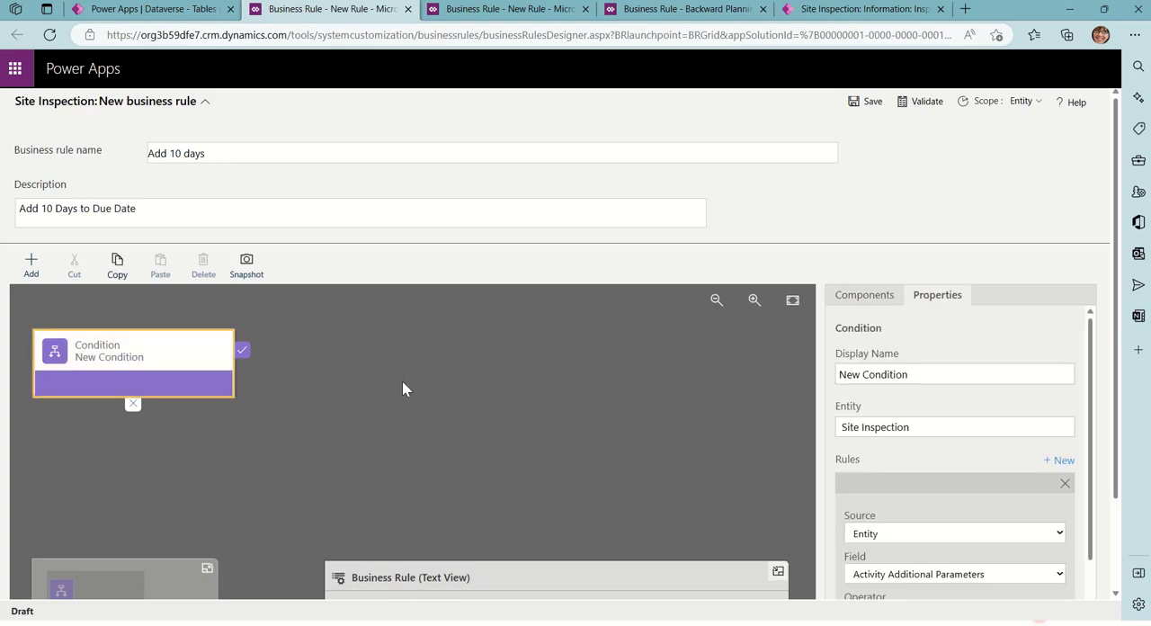
{"action": "scroll", "coordinate": [402, 380], "scroll_direction": "down", "scroll_amount": 1}
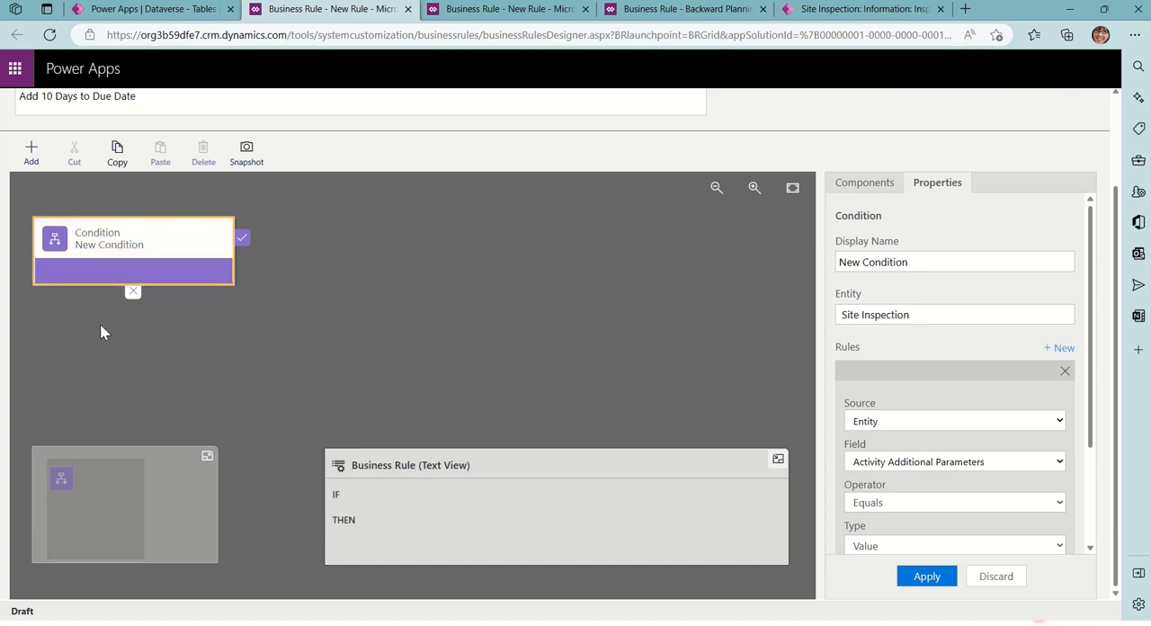
{"action": "triple_click", "coordinate": [912, 261]}
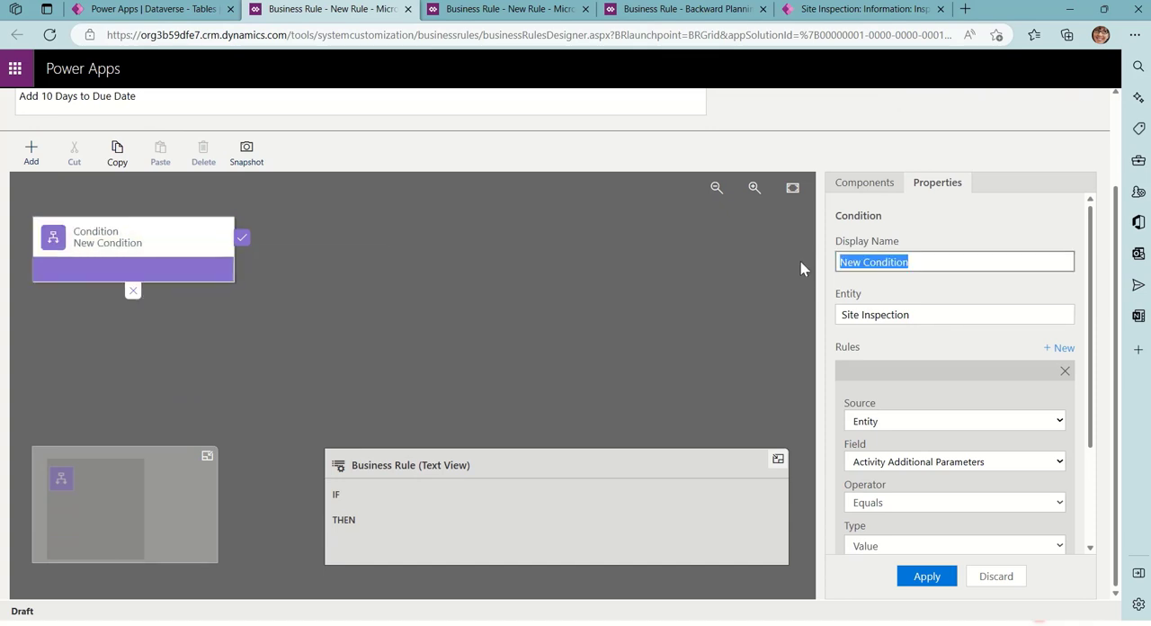
{"action": "type", "text": "Due Blank"}
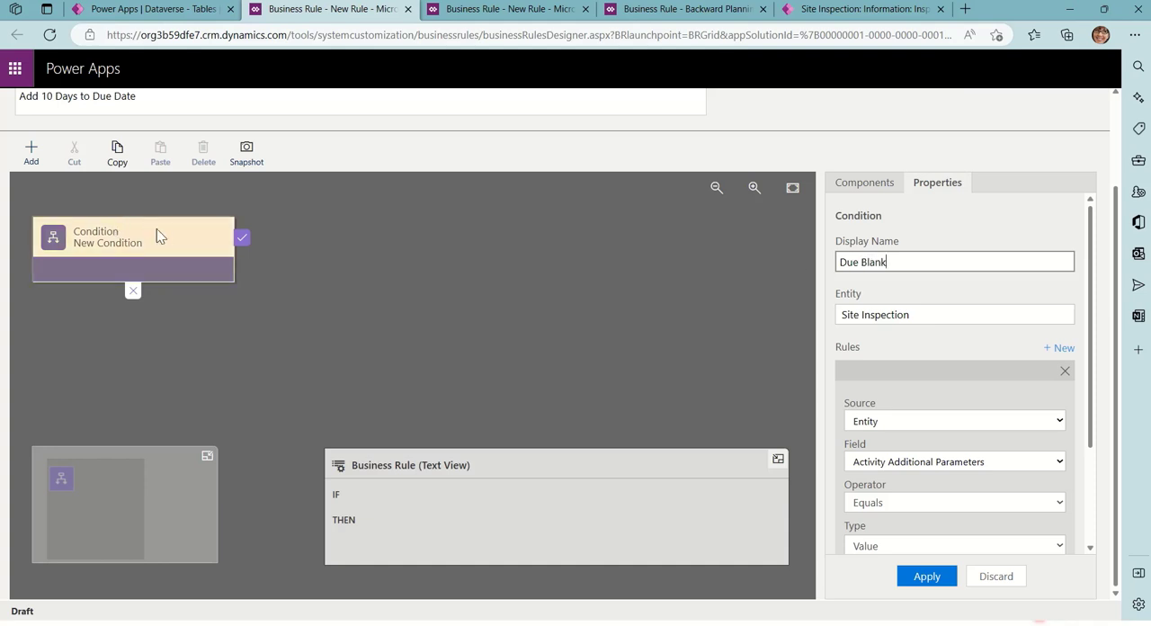
{"action": "left_click", "coordinate": [922, 314]}
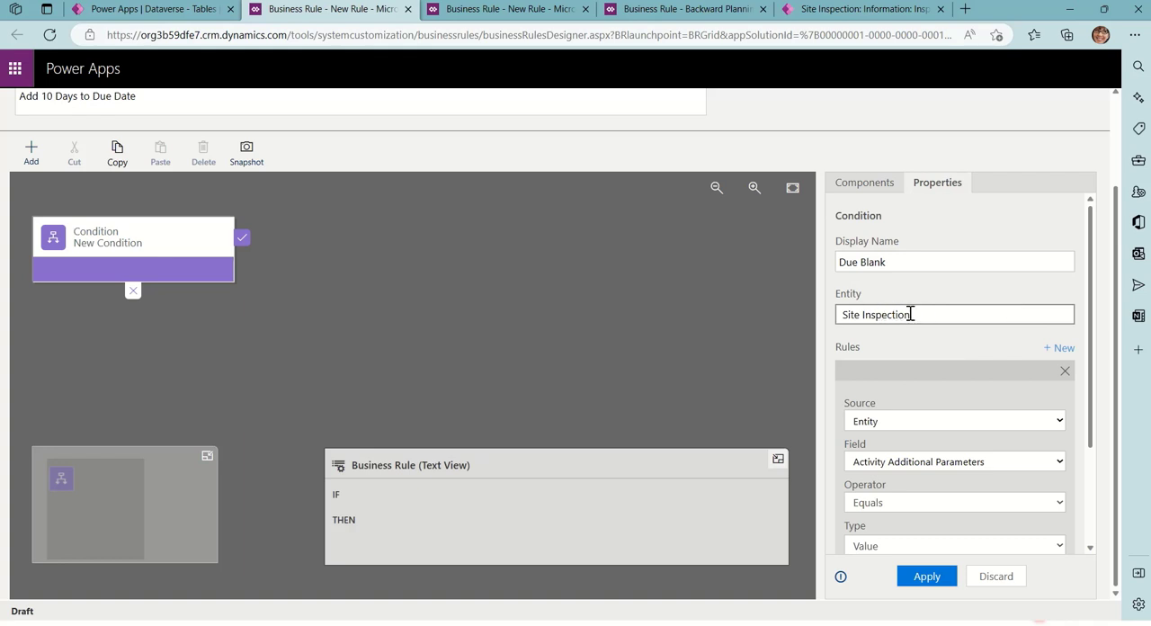
Set the Due Blank condition's rule to Due Date with the operator "Does not contain data" and apply it
{"action": "scroll", "coordinate": [996, 429], "scroll_direction": "down", "scroll_amount": 3}
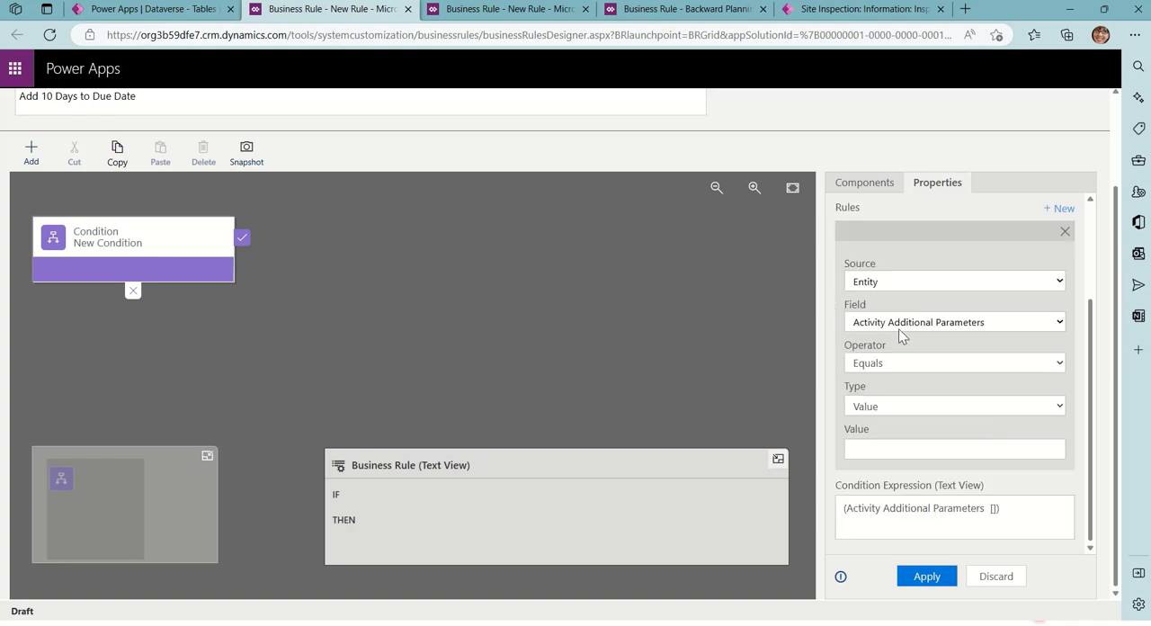
{"action": "left_click", "coordinate": [900, 324]}
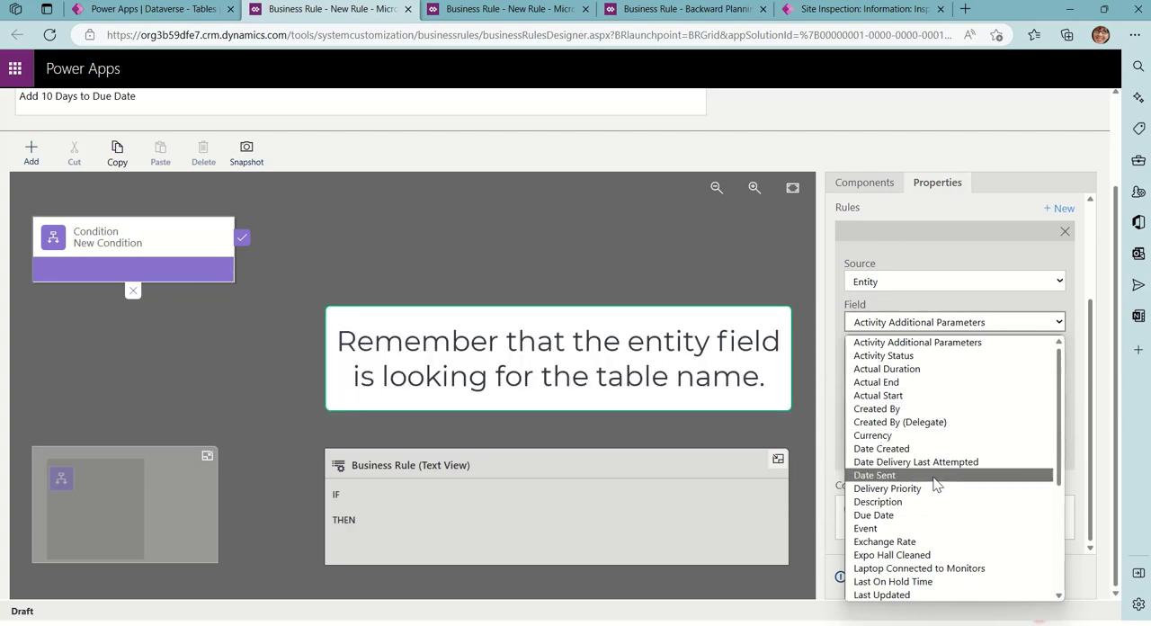
{"action": "left_click", "coordinate": [928, 516]}
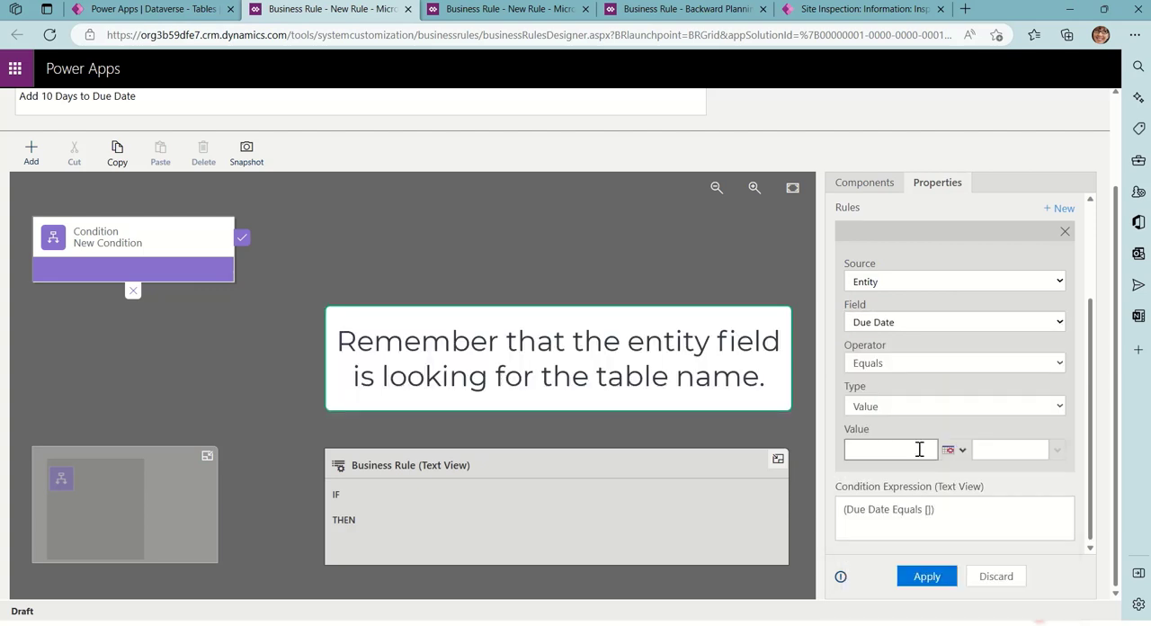
{"action": "left_click", "coordinate": [900, 370]}
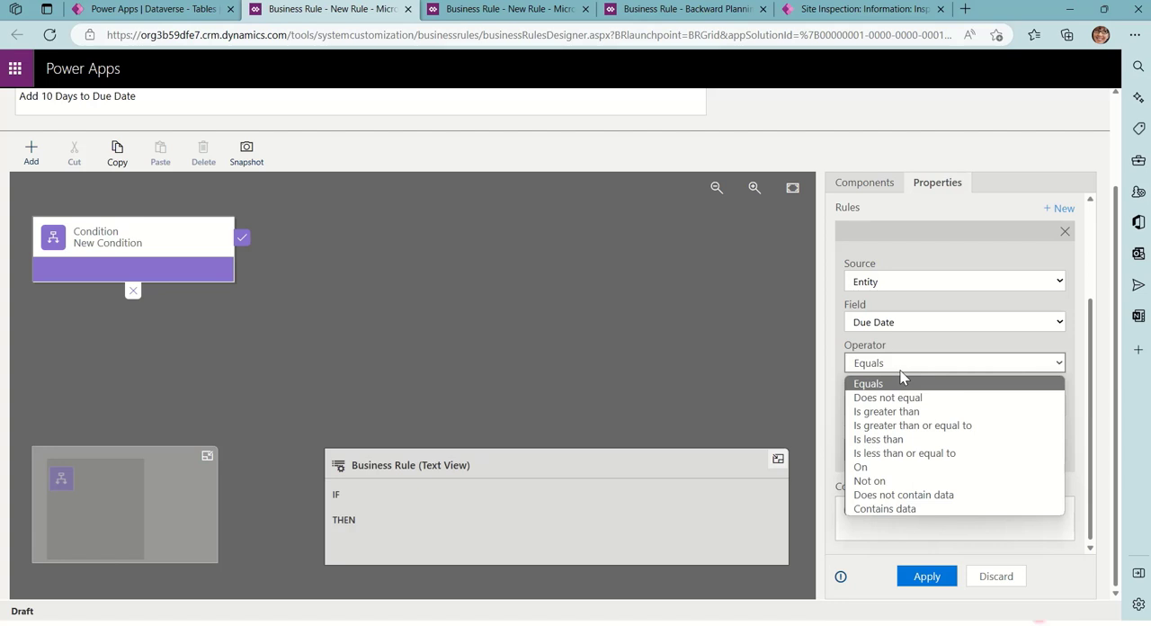
{"action": "left_click", "coordinate": [904, 495]}
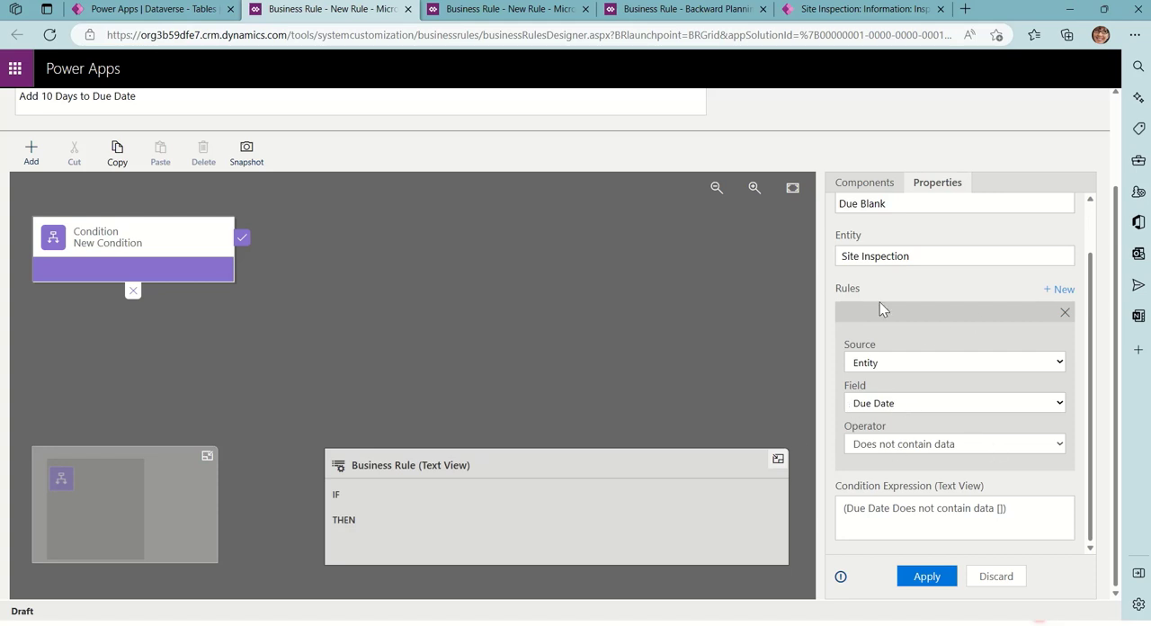
{"action": "left_click", "coordinate": [926, 576]}
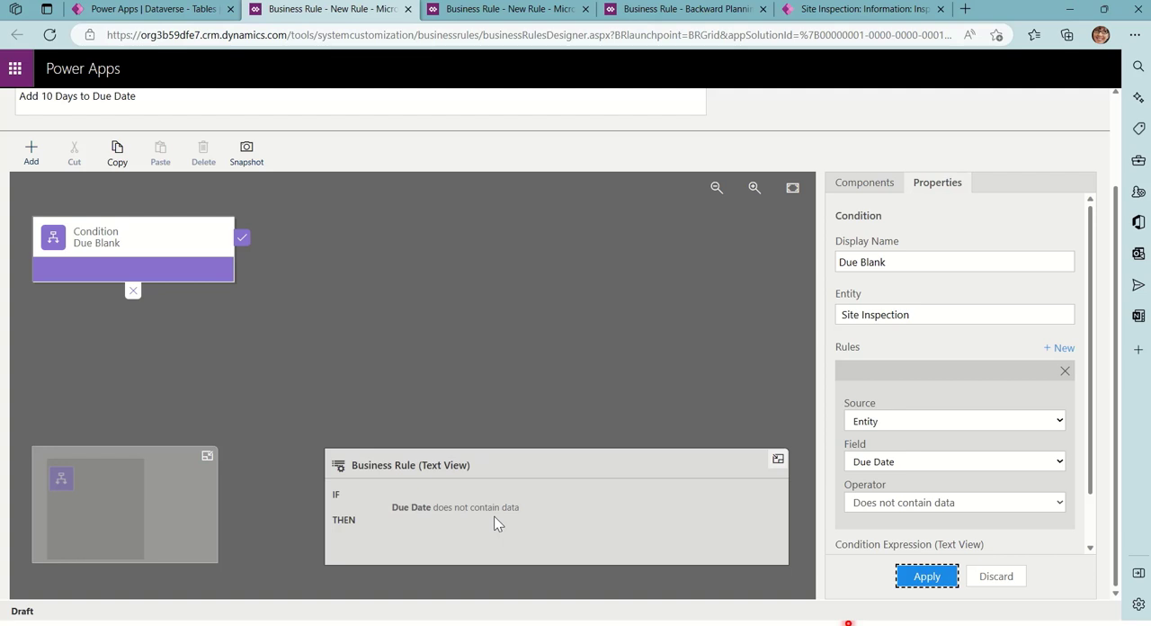
Add a Set Field Value action to the true branch of the Due Blank condition and name it "Update Due Date"
{"action": "left_click", "coordinate": [867, 183]}
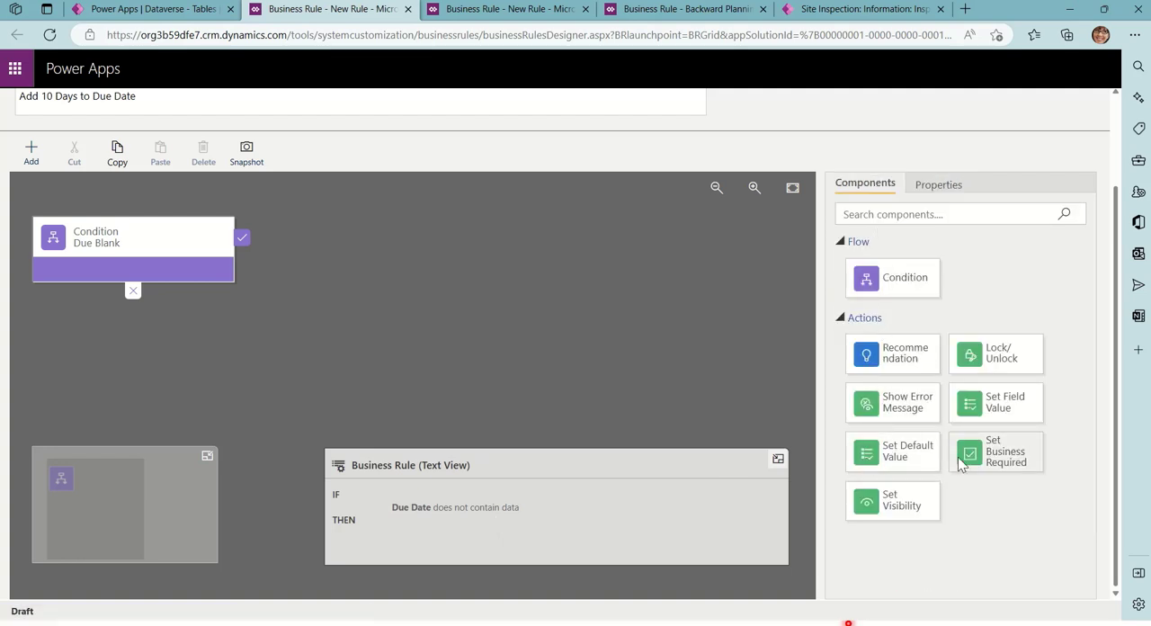
{"action": "left_click_drag", "start_coordinate": [1013, 411], "coordinate": [261, 254]}
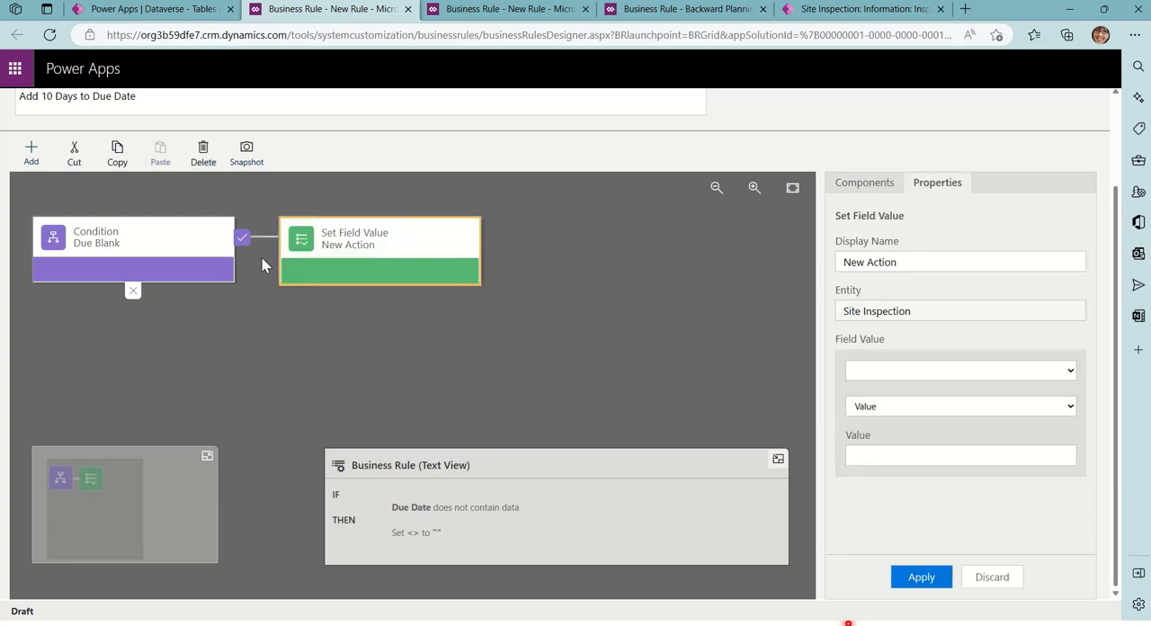
{"action": "left_click_drag", "start_coordinate": [899, 254], "coordinate": [797, 248]}
{"action": "type", "text": "Update "}
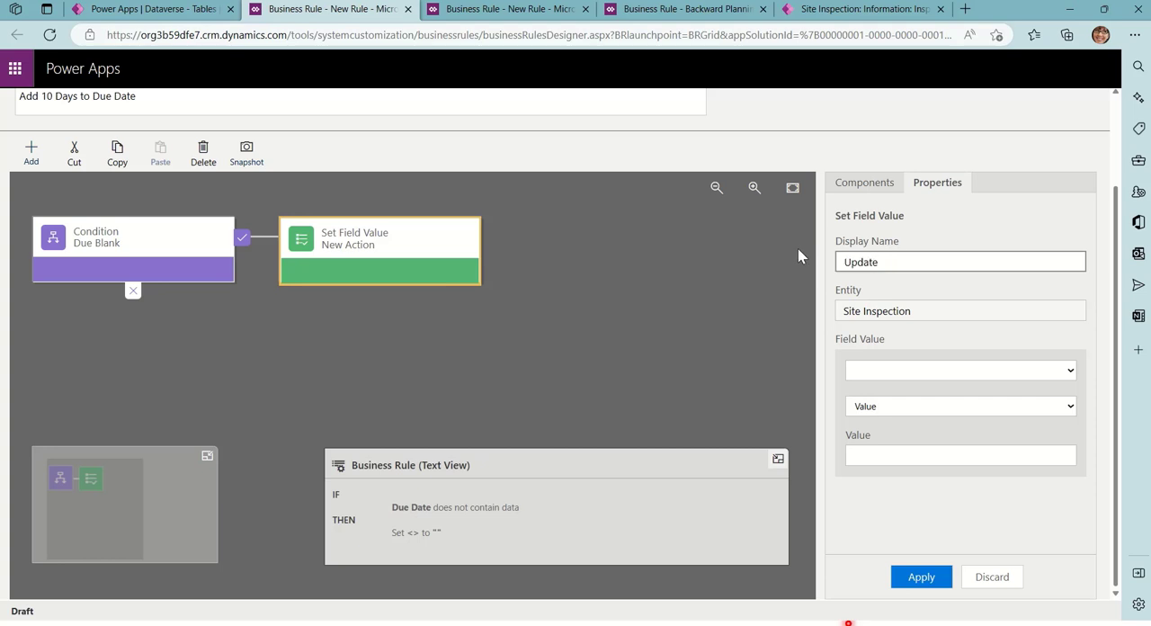
{"action": "type", "text": "Due Date"}
Make the Update Due Date action set the Due Date field using a Formula
{"action": "left_click", "coordinate": [942, 371]}
{"action": "scroll", "coordinate": [939, 269], "scroll_direction": "down", "scroll_amount": 1}
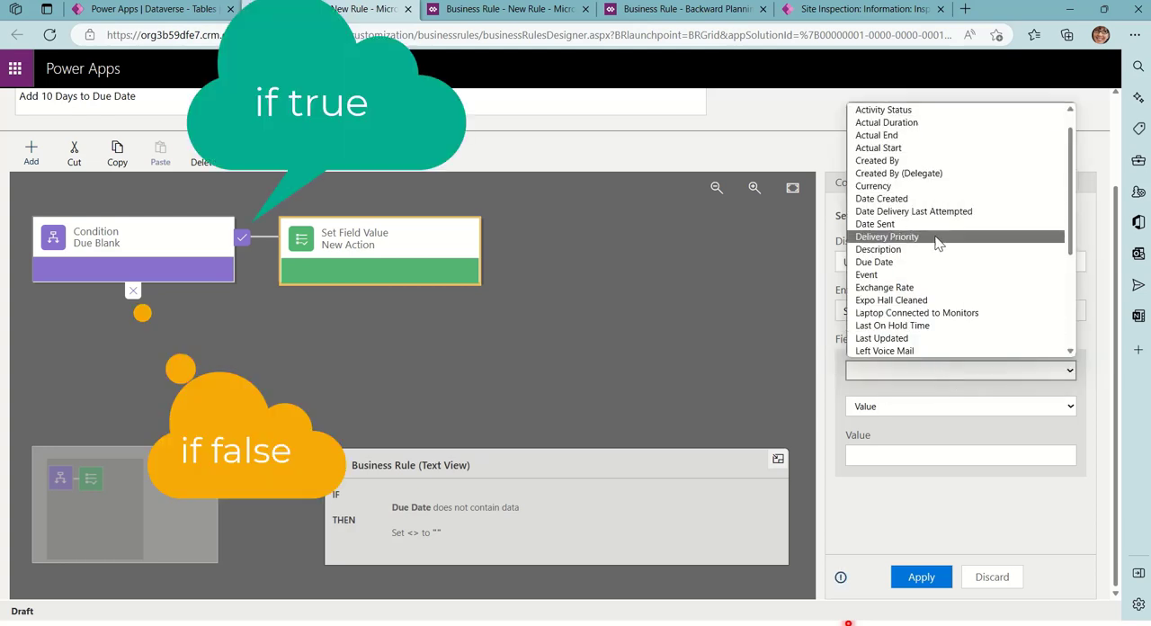
{"action": "left_click", "coordinate": [935, 262]}
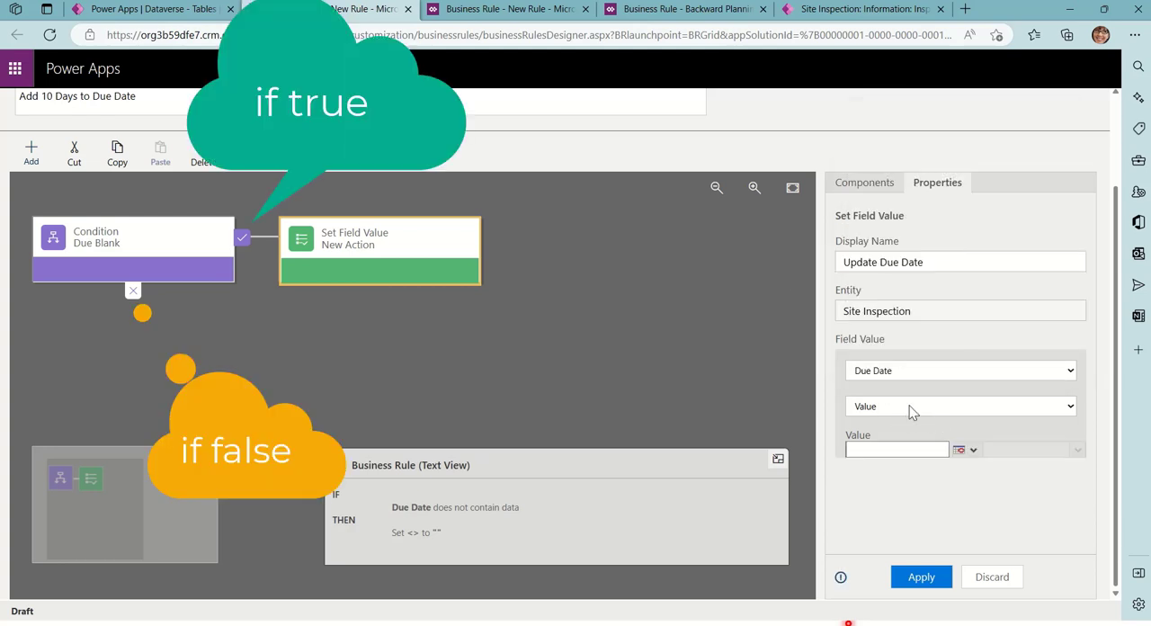
{"action": "left_click", "coordinate": [973, 450]}
{"action": "left_click", "coordinate": [969, 421]}
{"action": "left_click", "coordinate": [983, 411]}
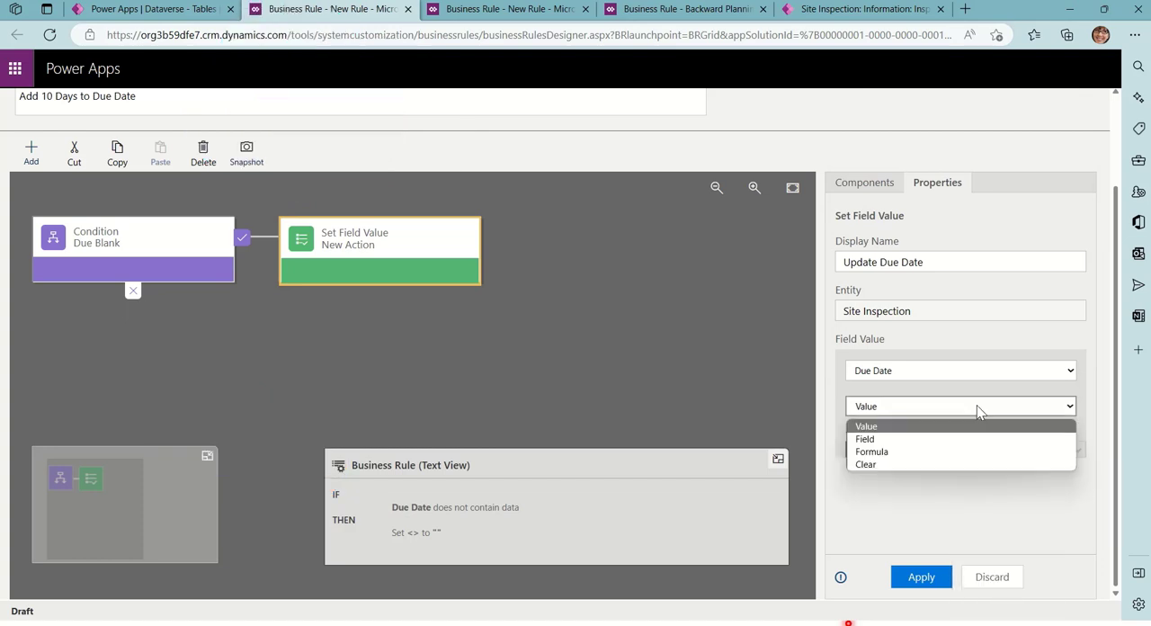
{"action": "left_click", "coordinate": [950, 453]}
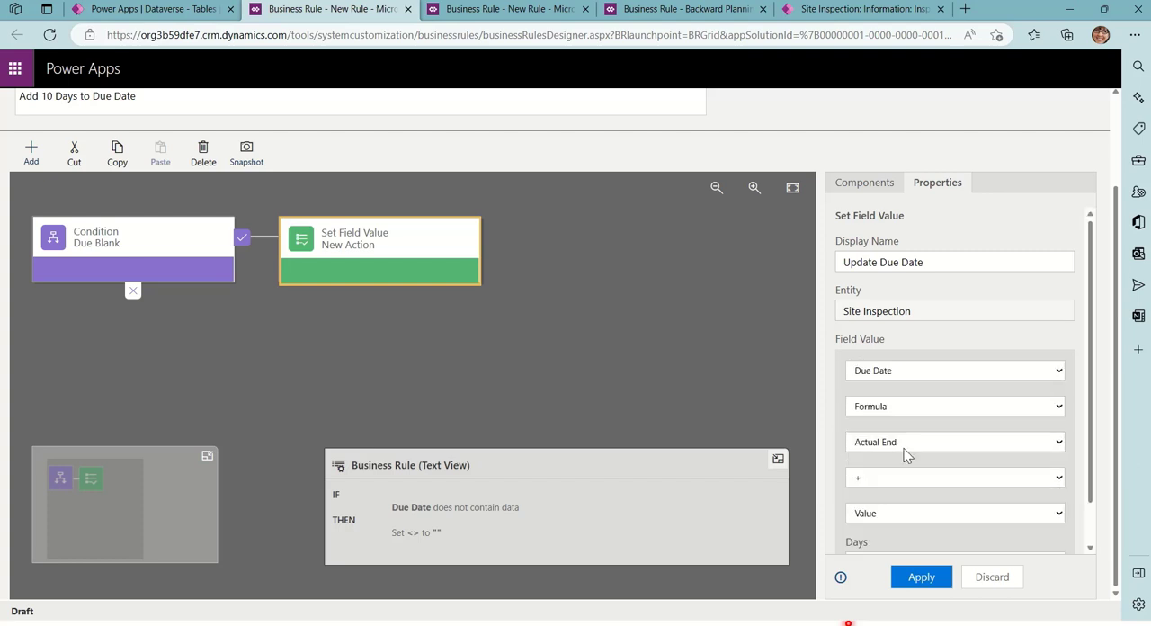
Define the Due Date formula as Date Created plus a value of 10 days and apply the action
{"action": "left_click", "coordinate": [900, 450]}
{"action": "left_click", "coordinate": [929, 490]}
{"action": "left_click", "coordinate": [892, 514]}
{"action": "scroll", "coordinate": [921, 475], "scroll_direction": "down", "scroll_amount": 1}
{"action": "left_click", "coordinate": [899, 524]}
{"action": "left_click", "coordinate": [897, 519]}
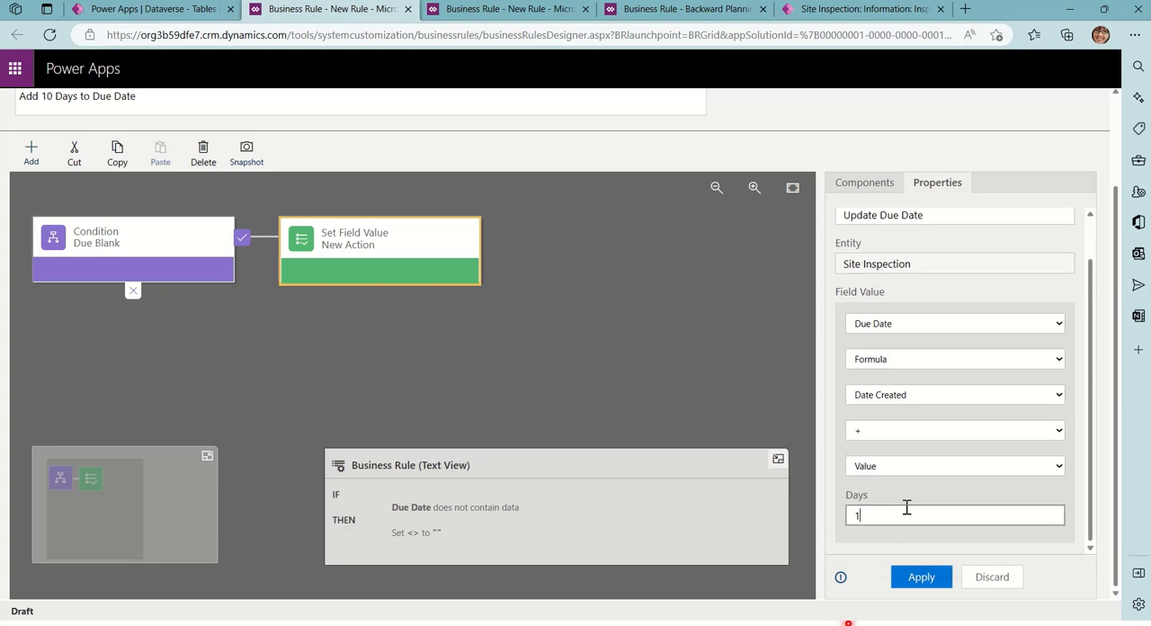
{"action": "type", "text": "10"}
{"action": "left_click", "coordinate": [916, 576]}
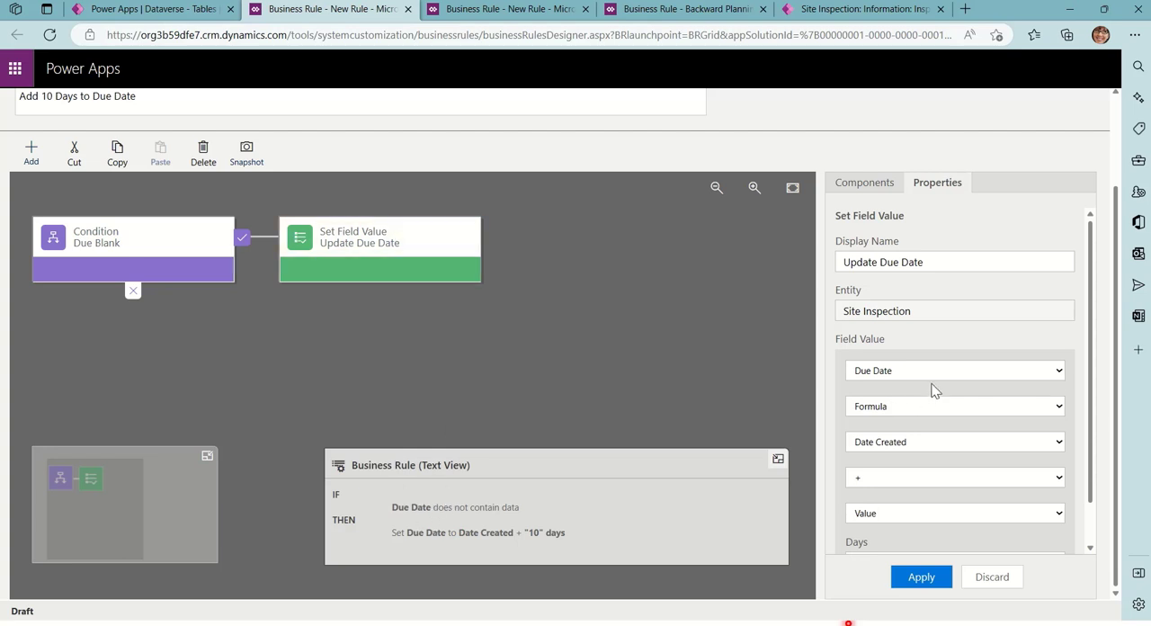
Review the settings of the Update Due Date action and the Due Blank condition
{"action": "scroll", "coordinate": [932, 385], "scroll_direction": "up", "scroll_amount": 2}
{"action": "scroll", "coordinate": [934, 380], "scroll_direction": "down", "scroll_amount": 1}
{"action": "scroll", "coordinate": [1014, 414], "scroll_direction": "down", "scroll_amount": 2}
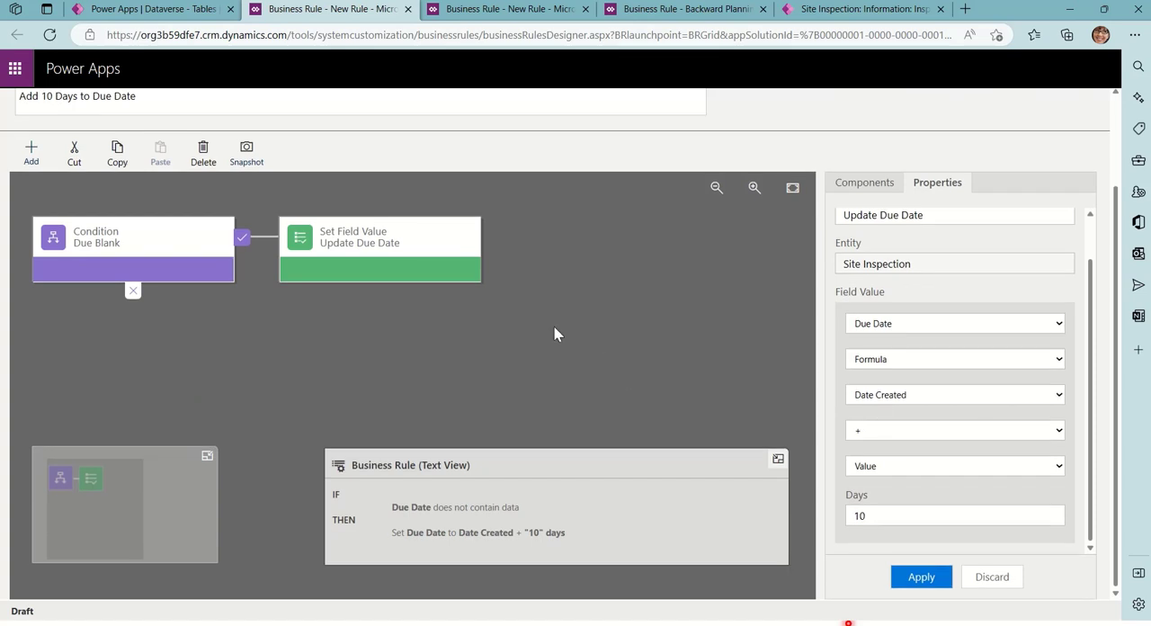
{"action": "left_click", "coordinate": [461, 259]}
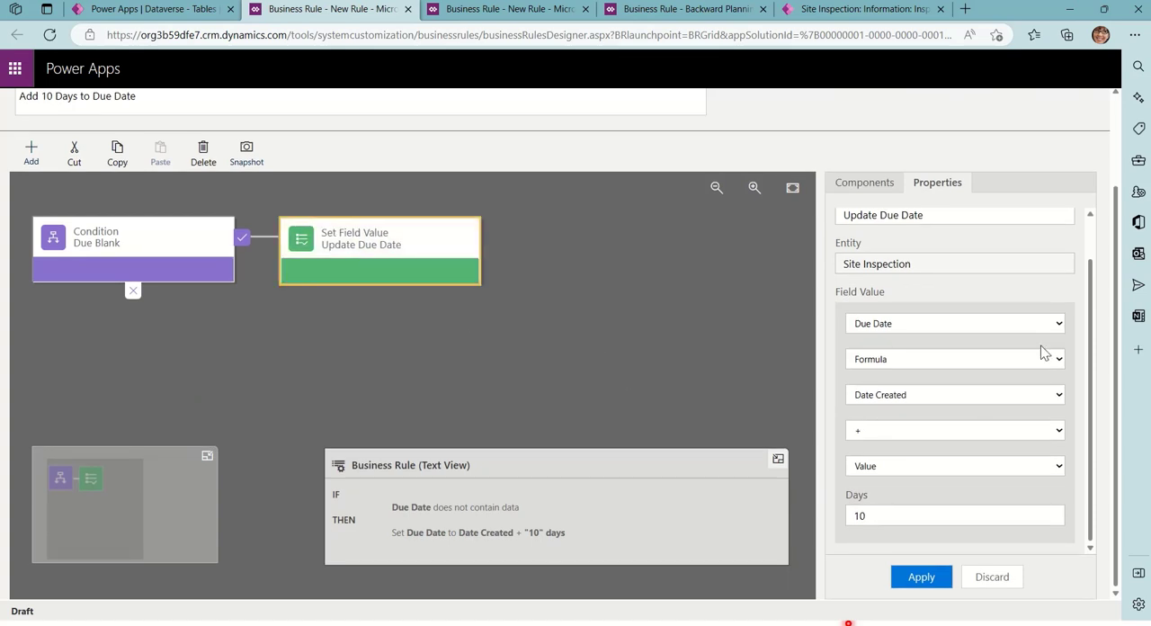
{"action": "scroll", "coordinate": [1047, 360], "scroll_direction": "up", "scroll_amount": 1}
{"action": "scroll", "coordinate": [151, 268], "scroll_direction": "up", "scroll_amount": 2}
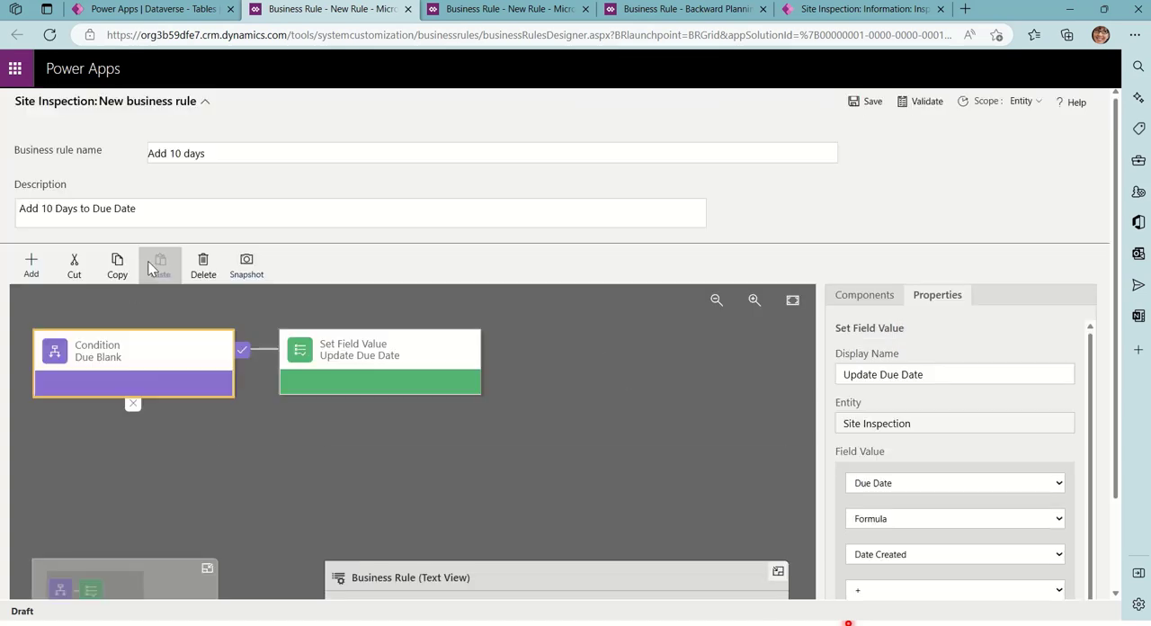
{"action": "left_click", "coordinate": [170, 393]}
{"action": "scroll", "coordinate": [1035, 480], "scroll_direction": "down", "scroll_amount": 3}
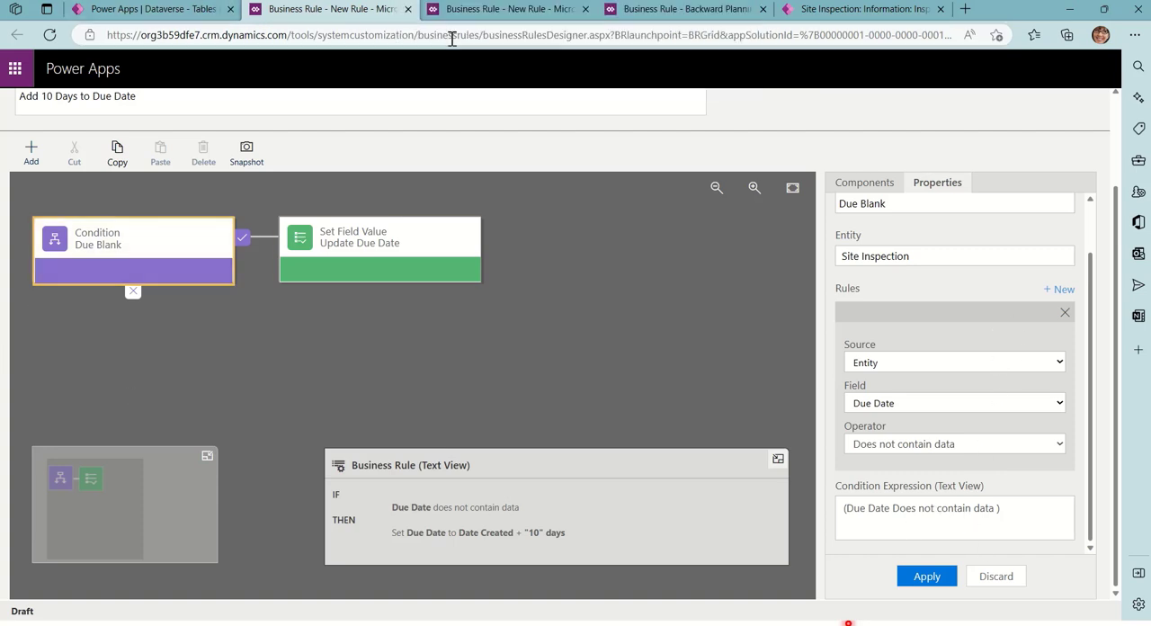
Return to the Site Inspection table's business rules list in Dataverse and turn off the Backward Planning rule
{"action": "left_click", "coordinate": [472, 13]}
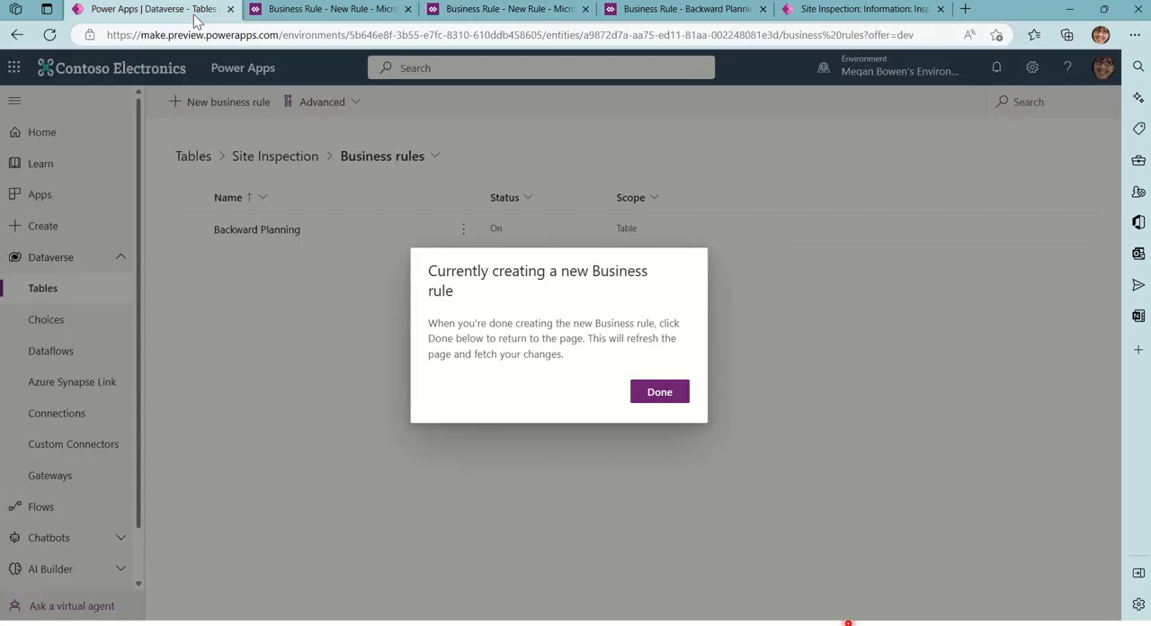
{"action": "left_click", "coordinate": [201, 16]}
{"action": "left_click", "coordinate": [664, 393]}
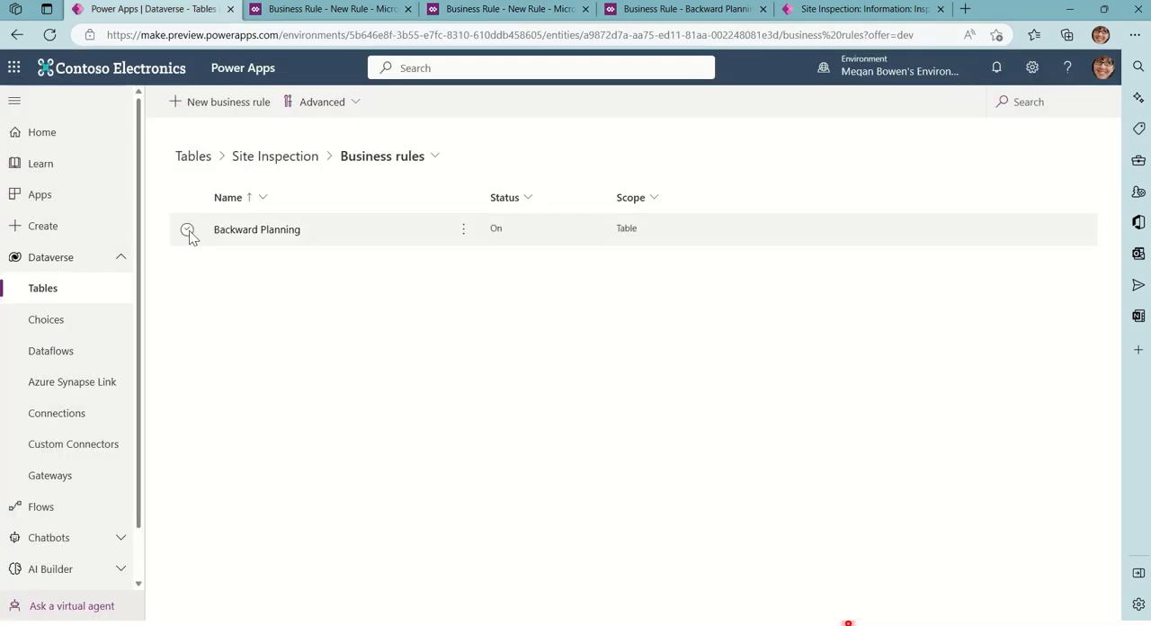
{"action": "left_click", "coordinate": [187, 232]}
{"action": "left_click", "coordinate": [464, 231]}
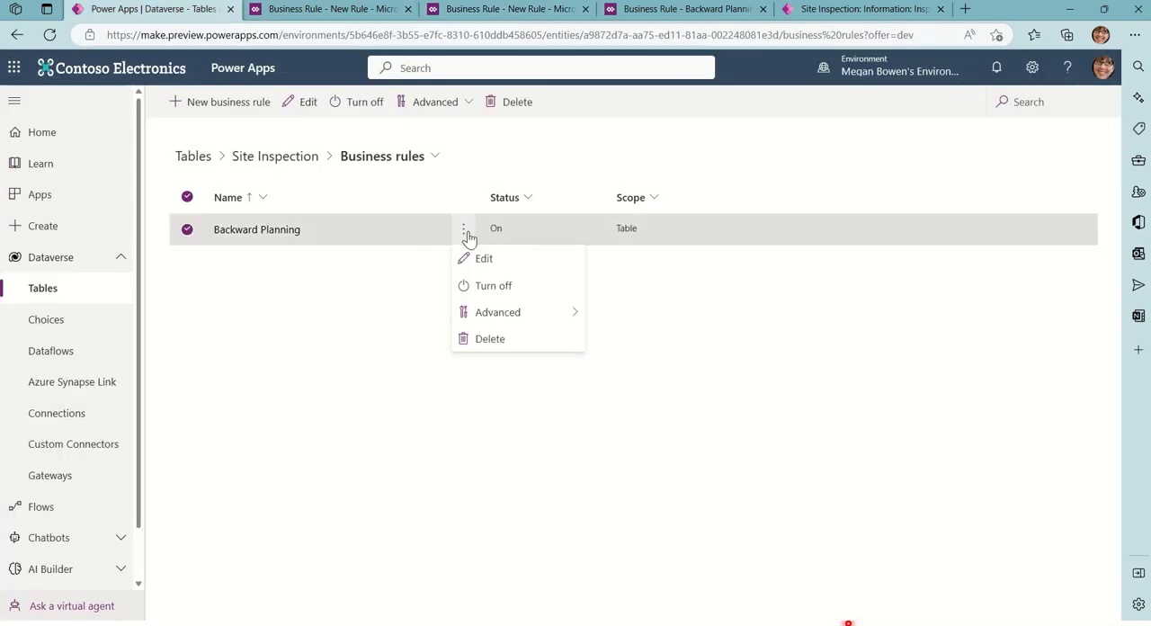
{"action": "left_click", "coordinate": [531, 289]}
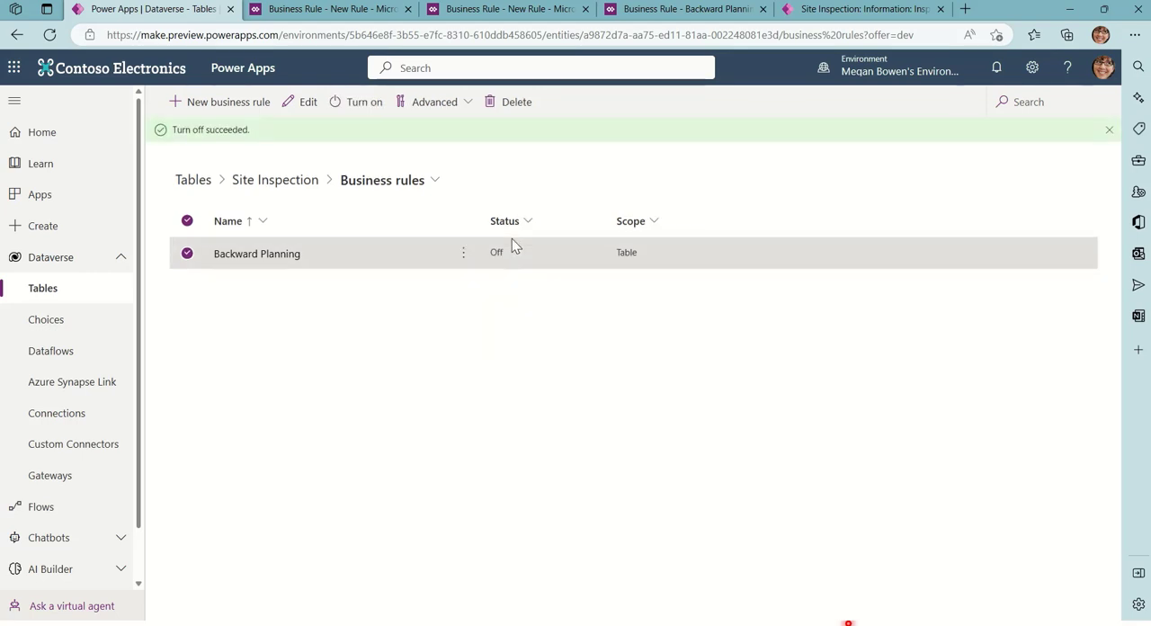
Open the Backward Planning rule in the designer, then close it and return to the business rules list
{"action": "left_click", "coordinate": [463, 255]}
{"action": "left_click", "coordinate": [523, 286]}
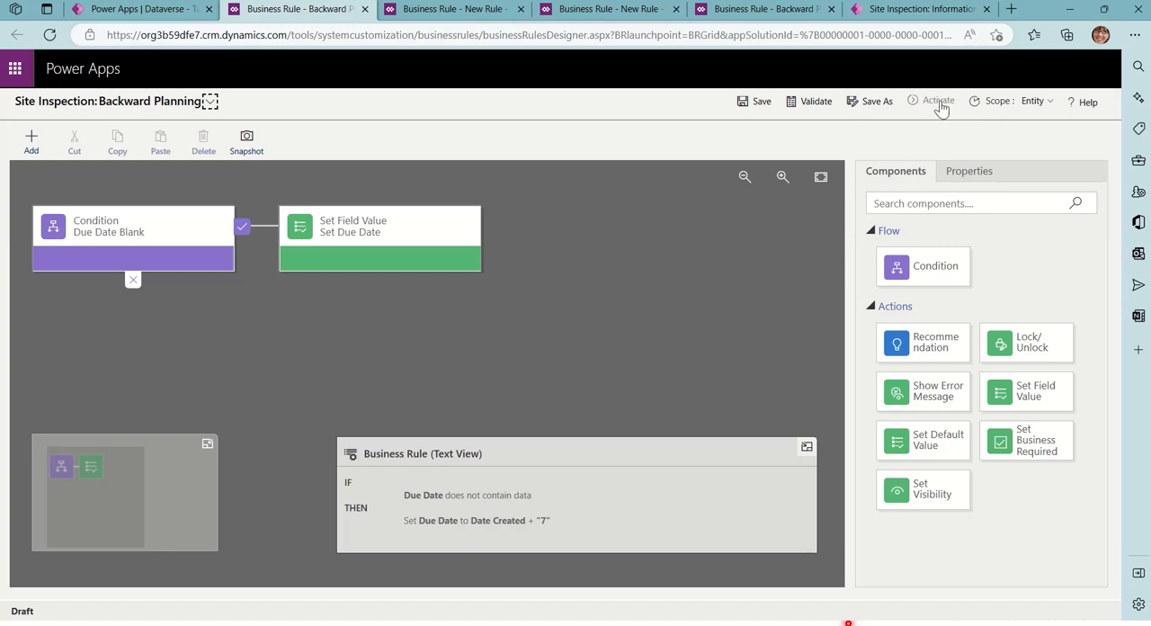
{"action": "left_click", "coordinate": [364, 9]}
{"action": "left_click", "coordinate": [678, 382]}
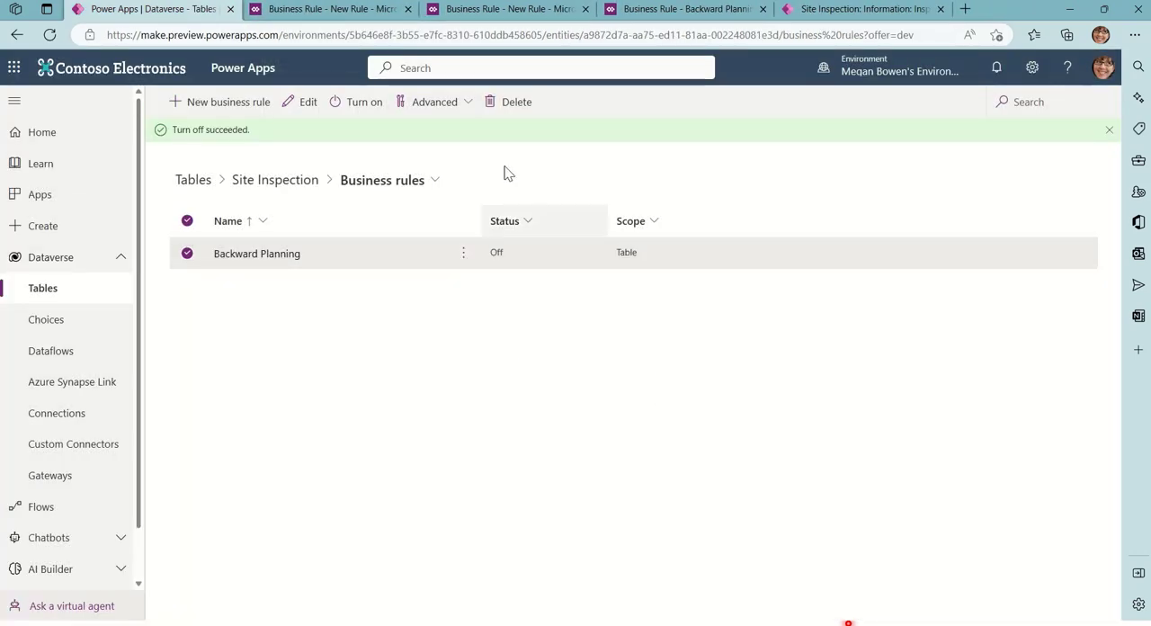
Go back to the unsaved "Add 10 days" rule and reapply its Due Blank condition
{"action": "left_click", "coordinate": [509, 11]}
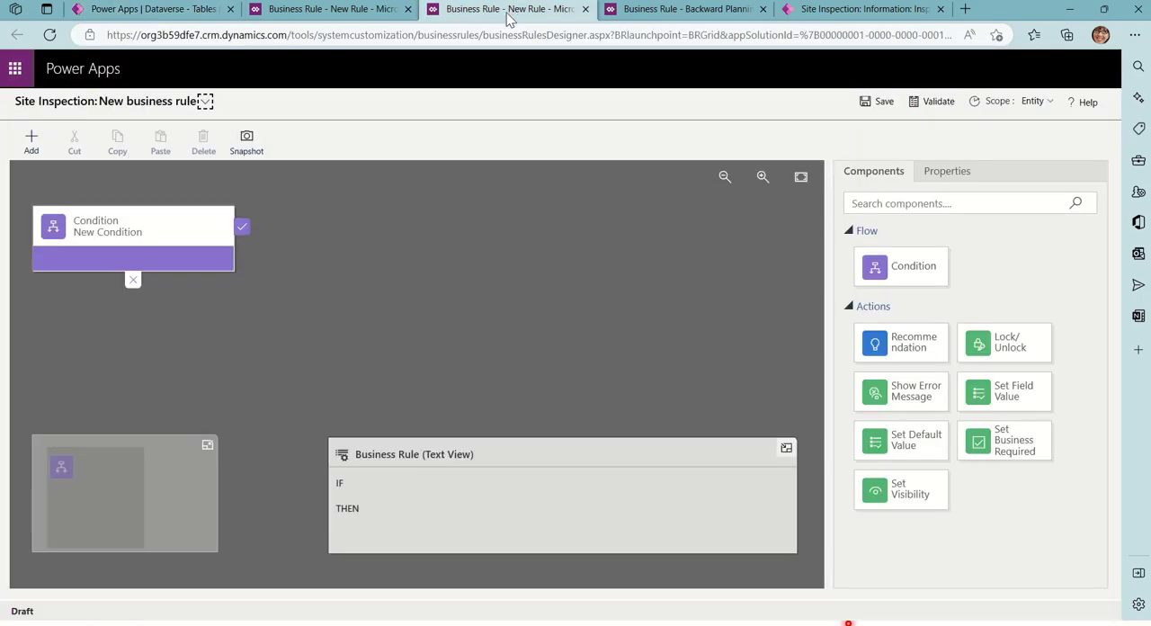
{"action": "left_click", "coordinate": [378, 12]}
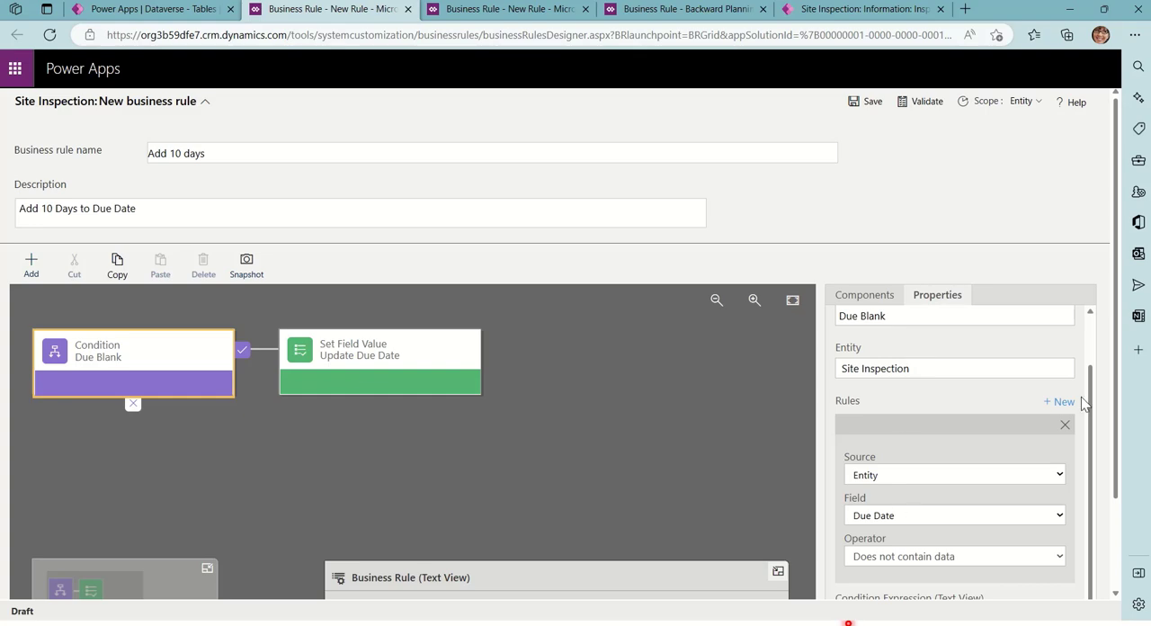
{"action": "scroll", "coordinate": [1084, 404], "scroll_direction": "down", "scroll_amount": 2}
{"action": "left_click", "coordinate": [944, 580]}
{"action": "scroll", "coordinate": [917, 367], "scroll_direction": "up", "scroll_amount": 2}
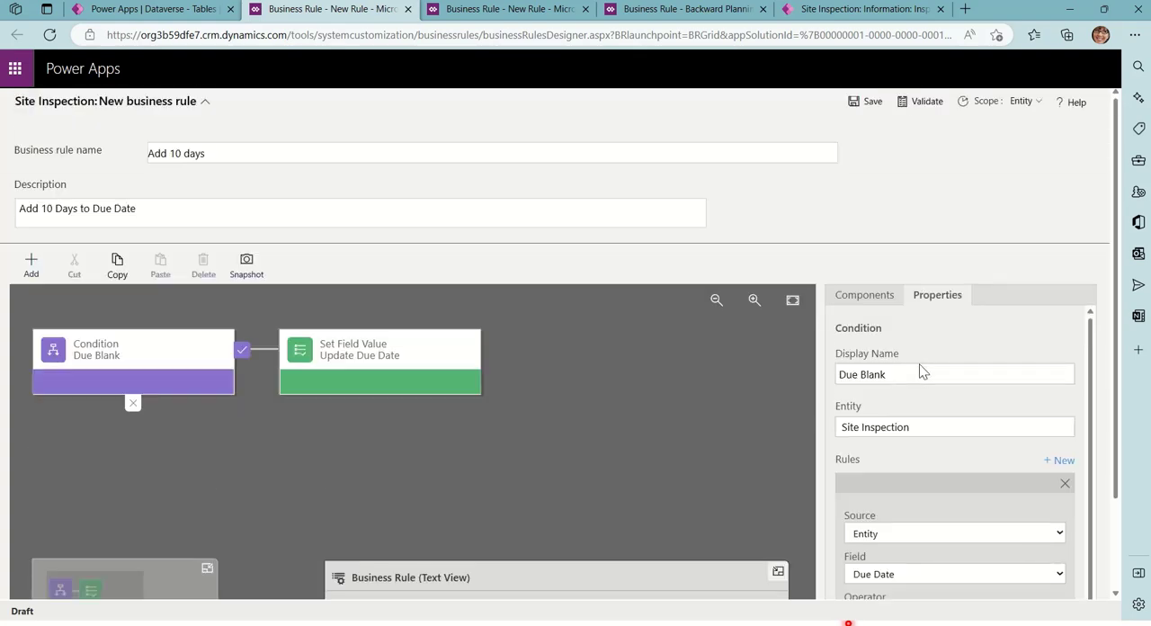
Save and validate the "Add 10 days" business rule, and activate it
{"action": "left_click", "coordinate": [870, 106]}
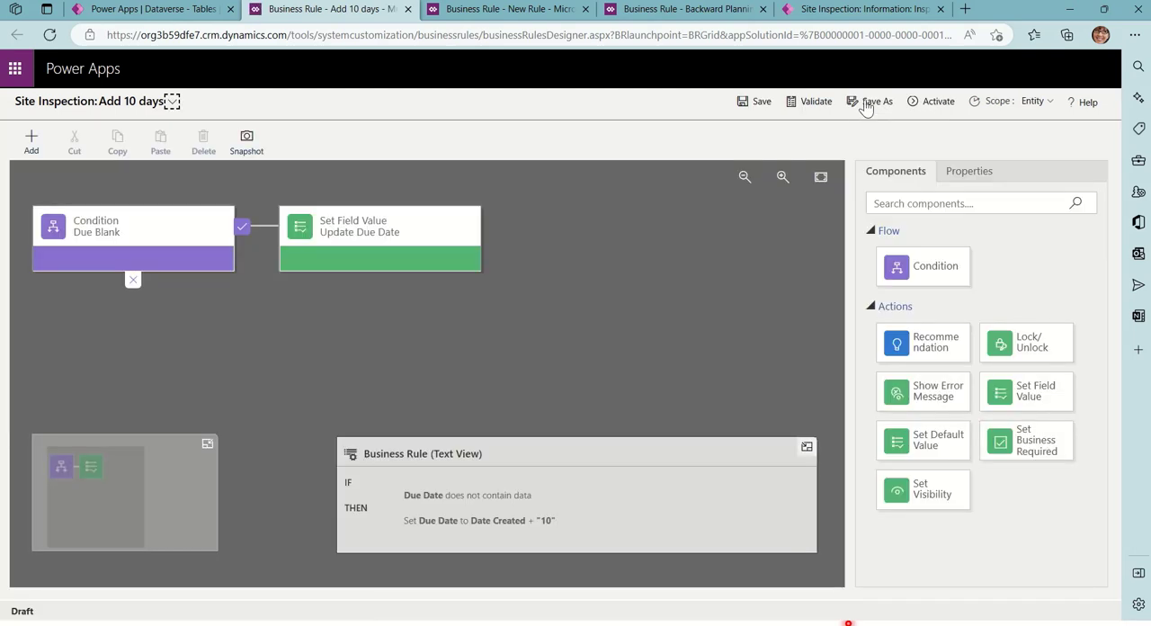
{"action": "left_click", "coordinate": [793, 108]}
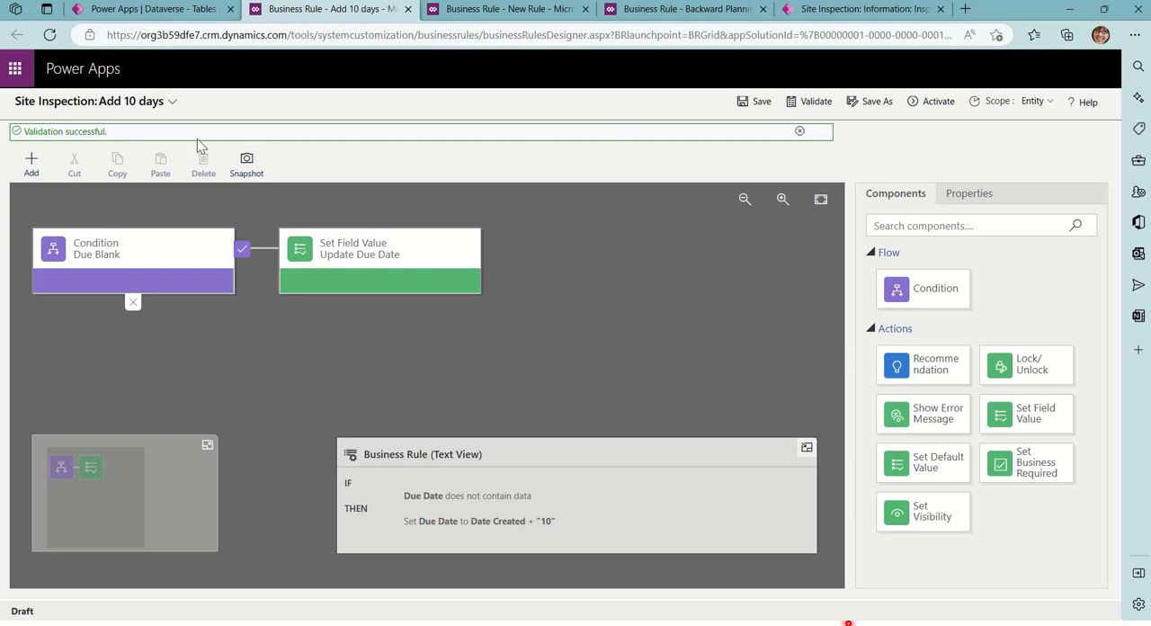
{"action": "left_click", "coordinate": [928, 106]}
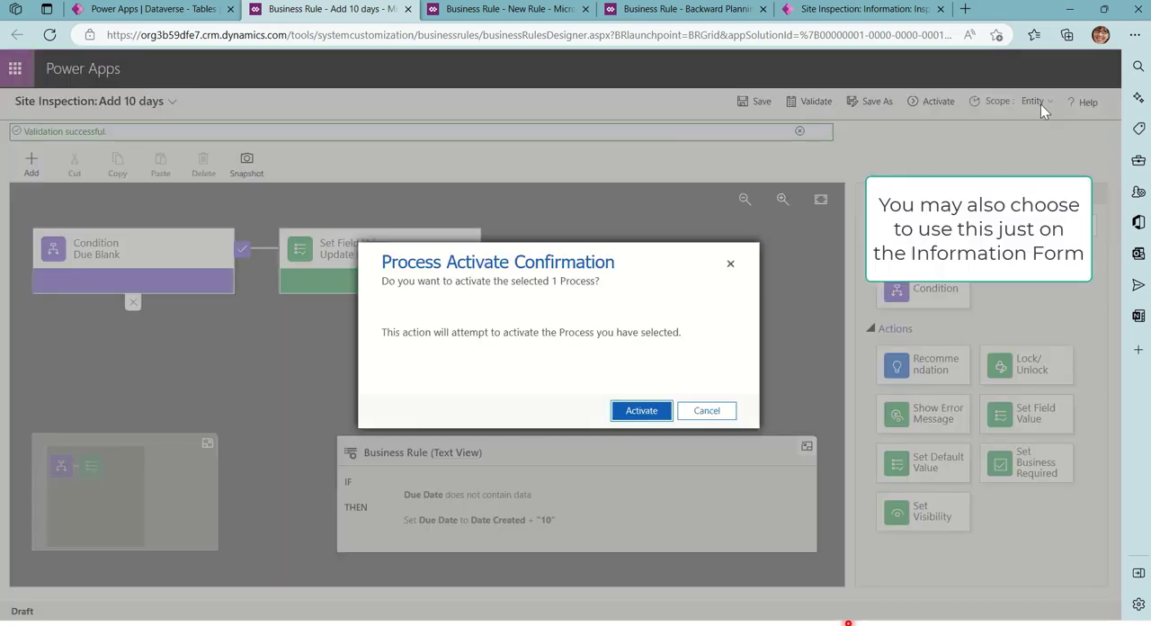
{"action": "left_click", "coordinate": [642, 414]}
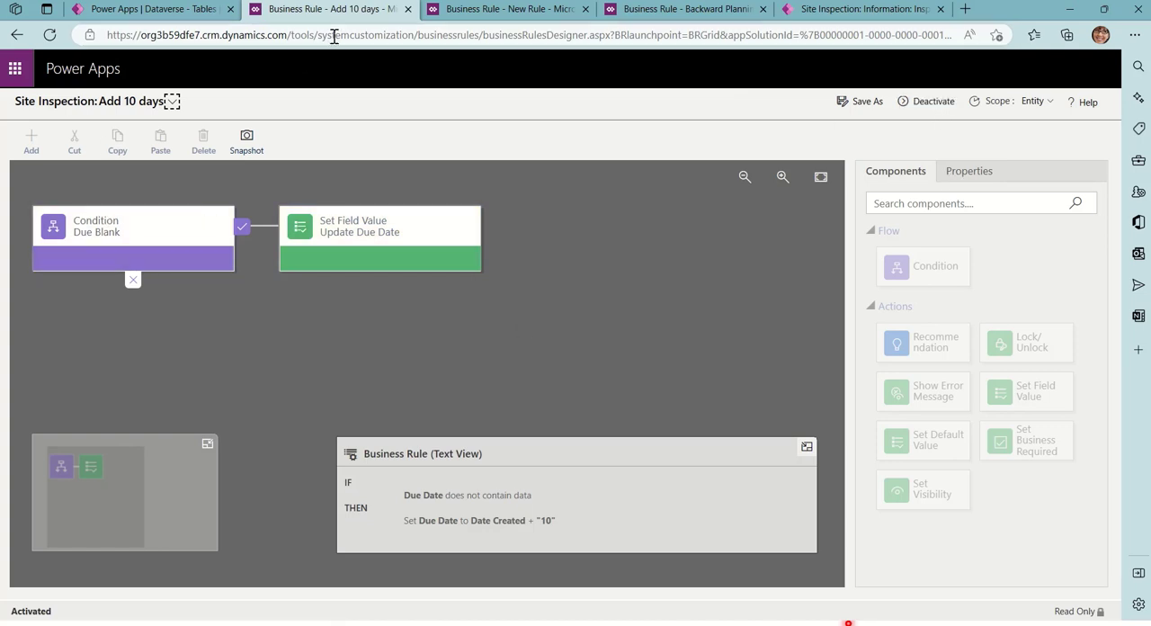
Close the business rule designer pages and refresh the Site Inspection business rules list in Dataverse
{"action": "left_click", "coordinate": [408, 10]}
{"action": "left_click", "coordinate": [409, 11]}
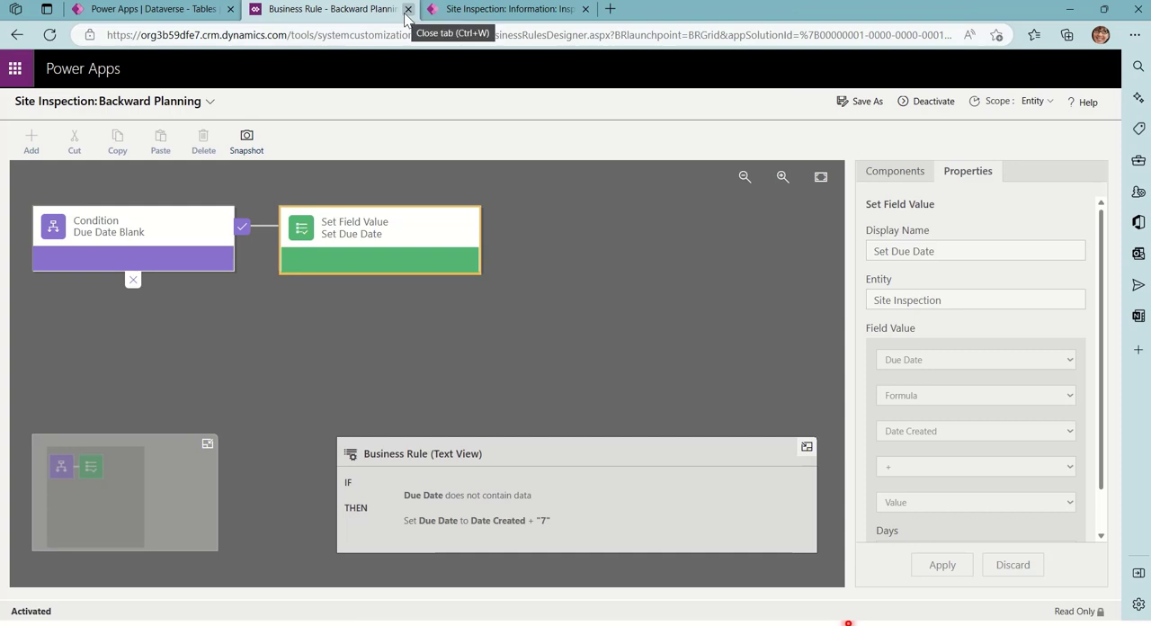
{"action": "left_click", "coordinate": [410, 10]}
{"action": "left_click", "coordinate": [157, 11]}
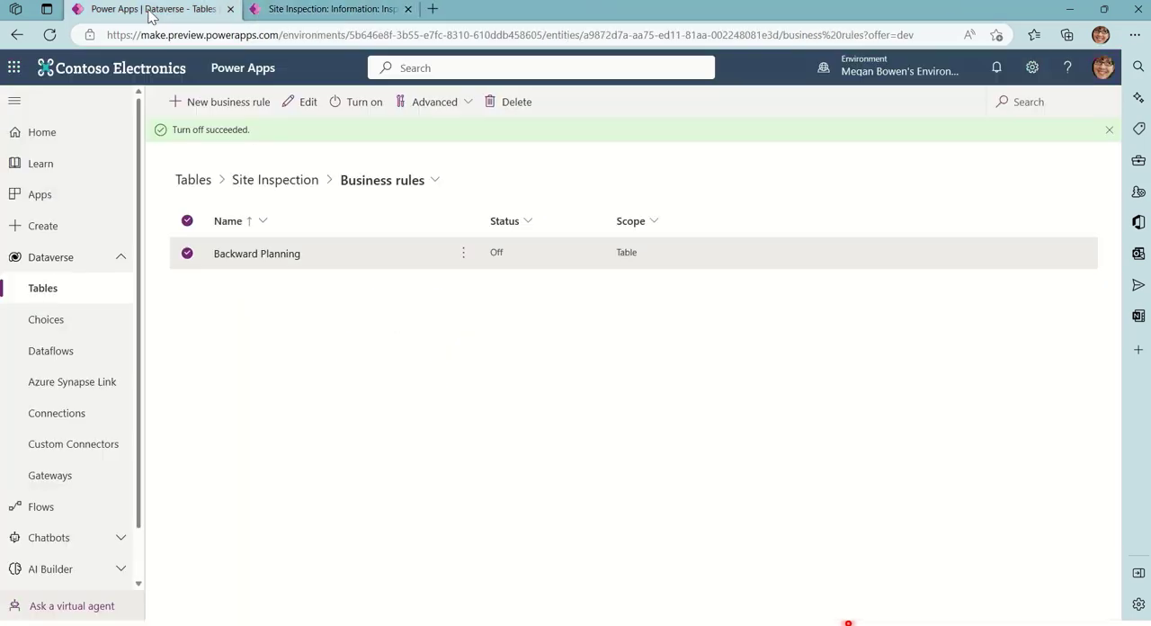
{"action": "left_click", "coordinate": [49, 34]}
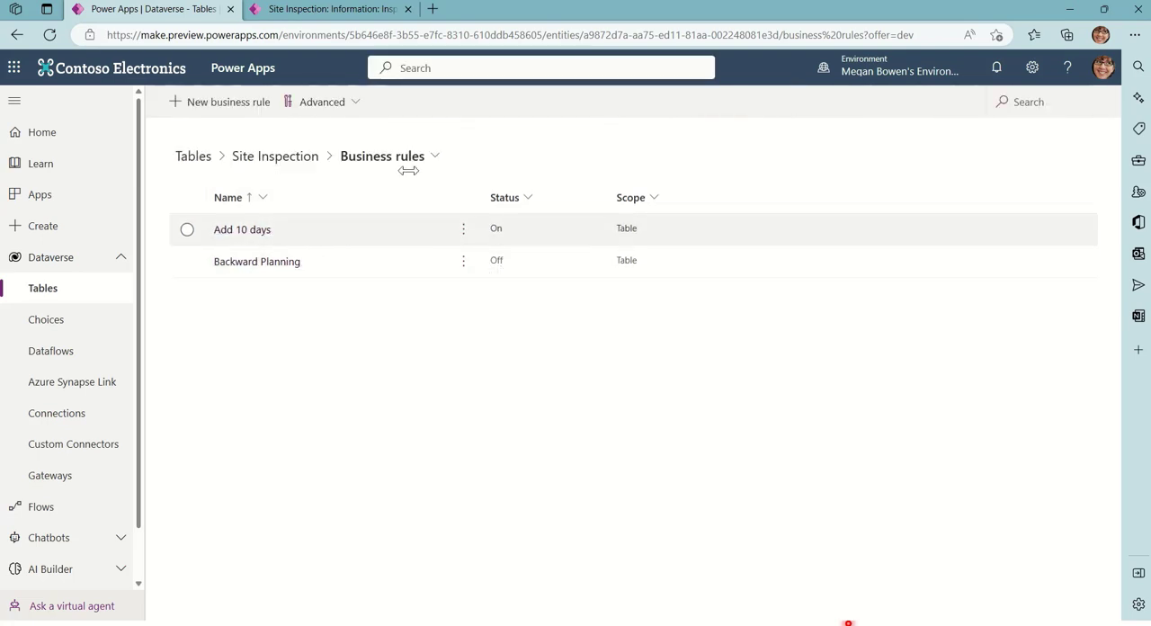
Save and close the Inspect Roadmap Site record and start a new site inspection from the Power Platform Roadmap event
{"action": "left_click", "coordinate": [366, 13]}
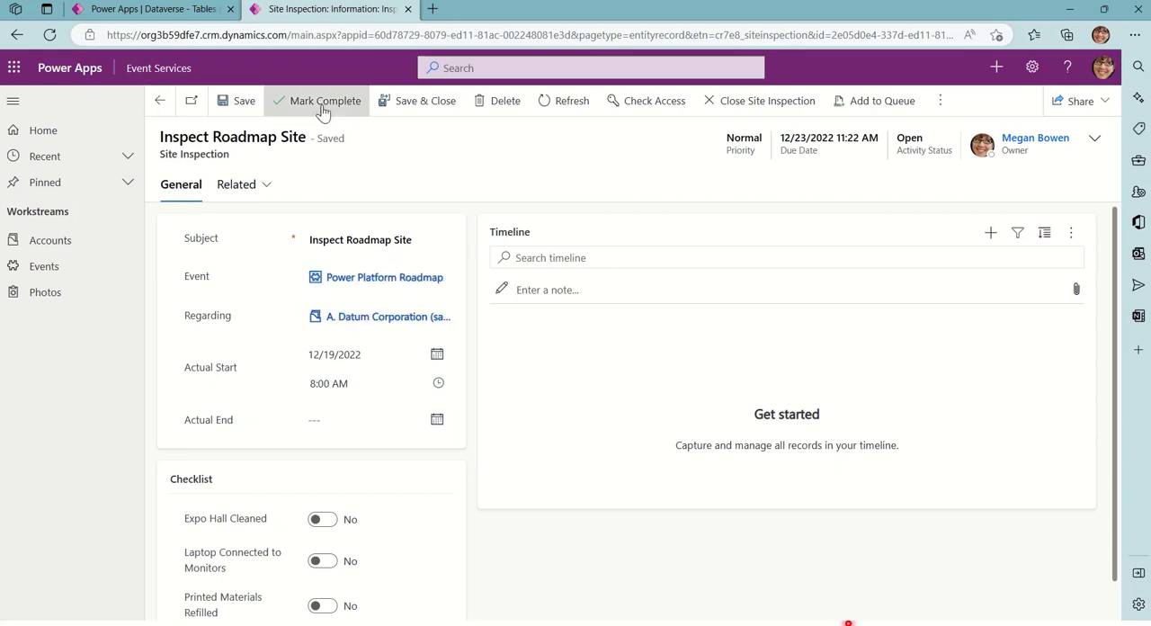
{"action": "left_click", "coordinate": [408, 111]}
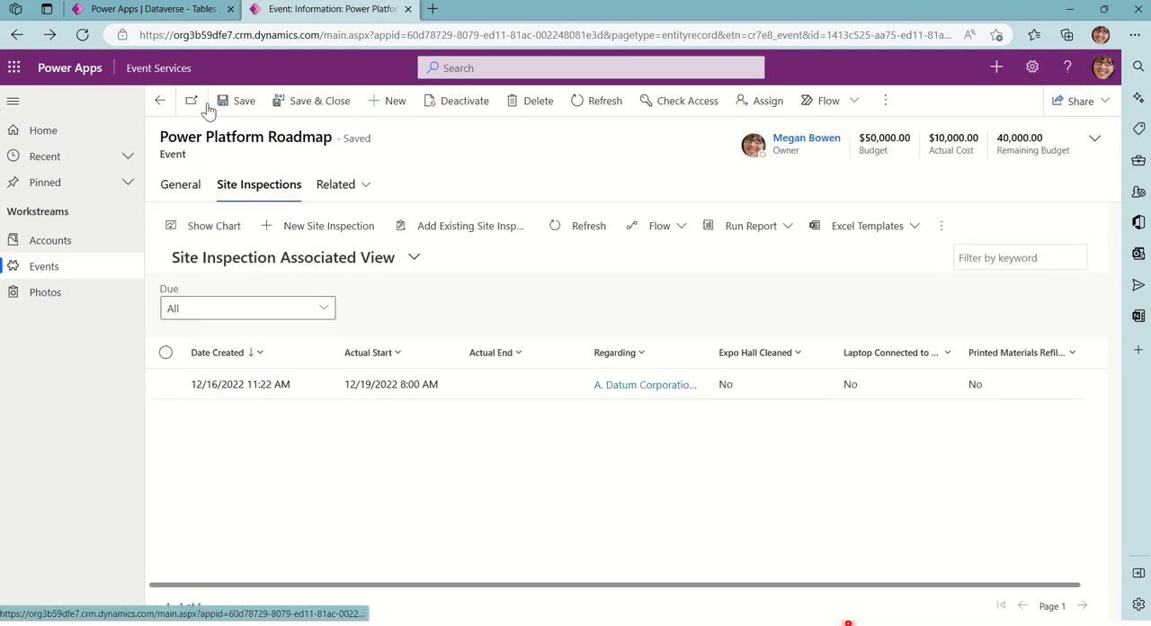
{"action": "left_click", "coordinate": [327, 225]}
Give the new site inspection the subject "Follow-up on Expo" and set Regarding to Adventure Works (sample)
{"action": "left_click", "coordinate": [360, 241]}
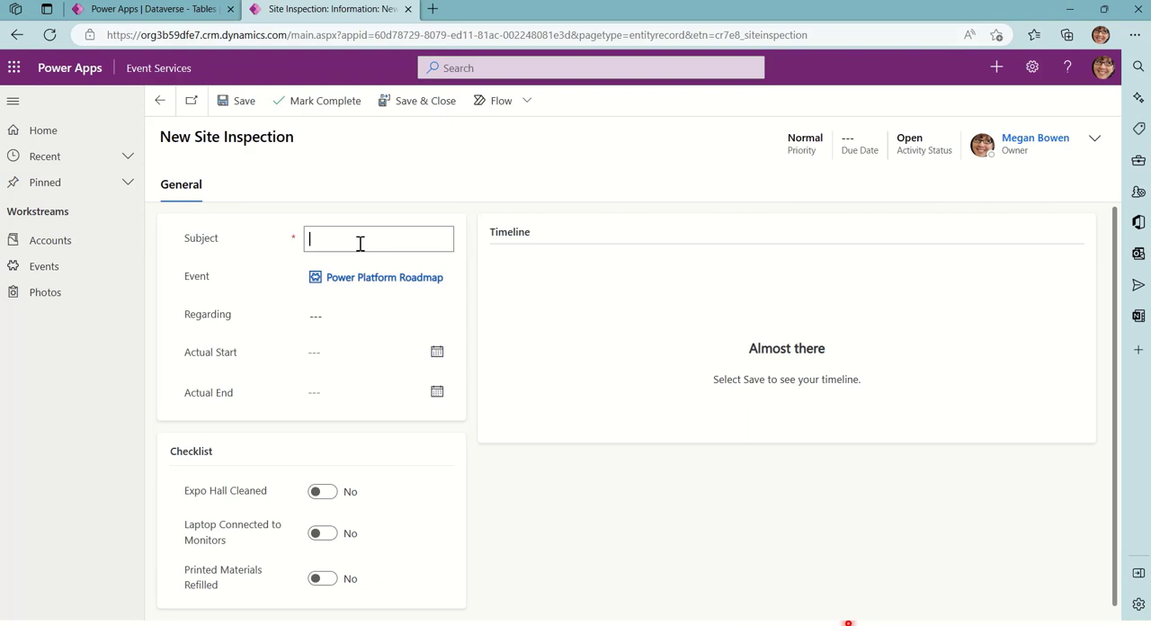
{"action": "type", "text": "Follow-up on Expo"}
{"action": "left_click", "coordinate": [338, 324]}
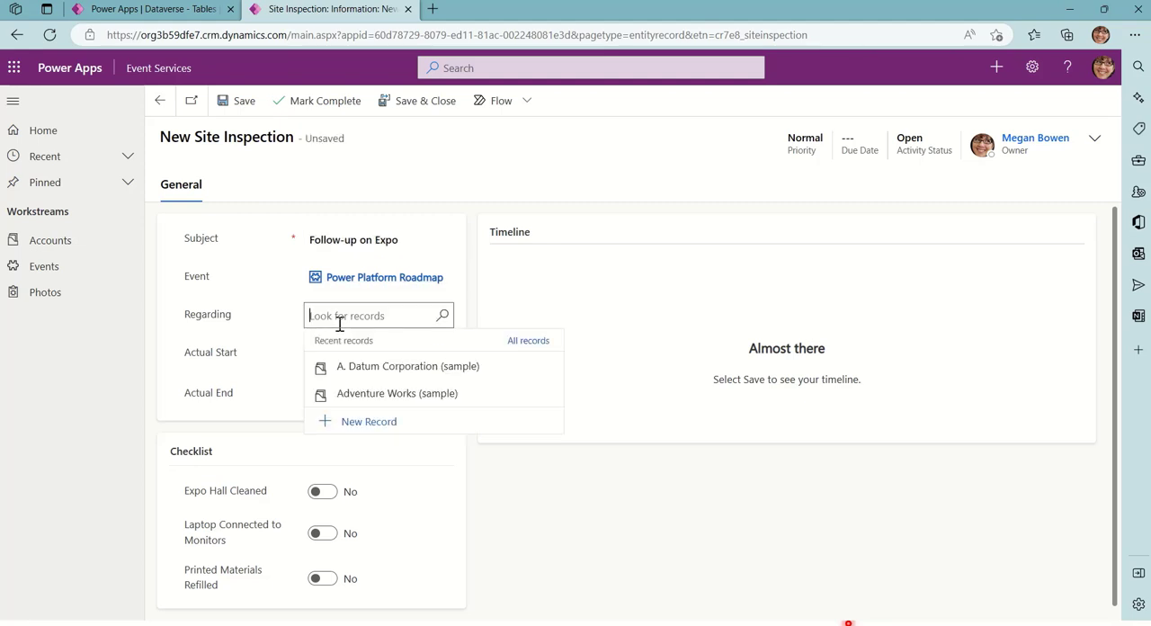
{"action": "left_click", "coordinate": [362, 395]}
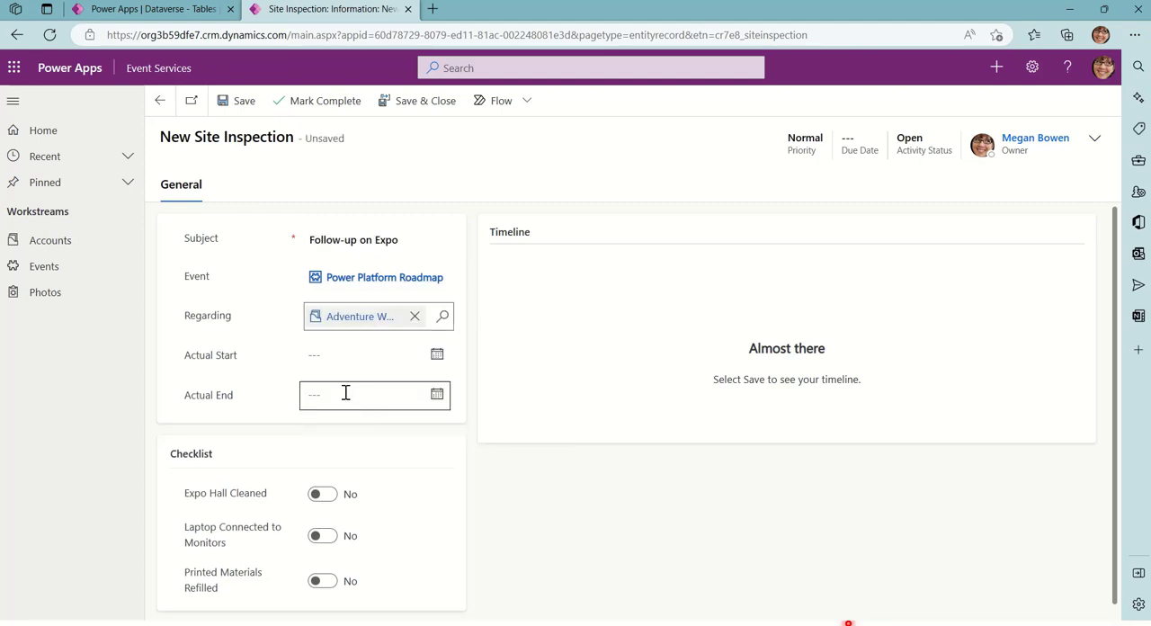
Set the inspection's Actual Start to 12/12/2022 and save the record with its Due Date left blank
{"action": "left_click", "coordinate": [333, 360]}
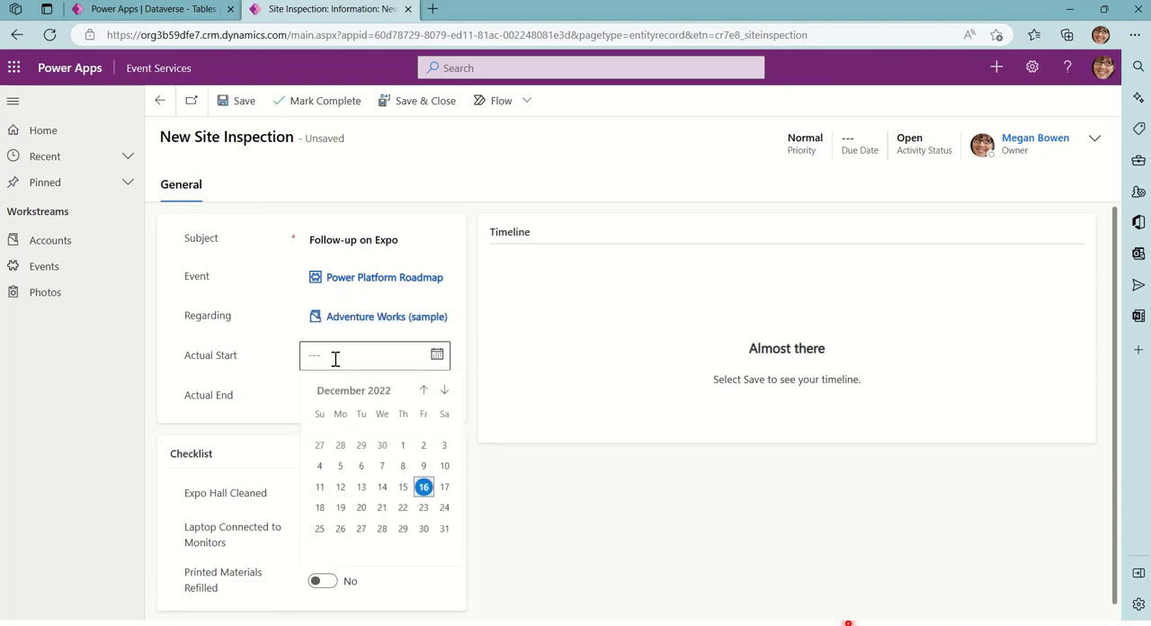
{"action": "left_click", "coordinate": [339, 488]}
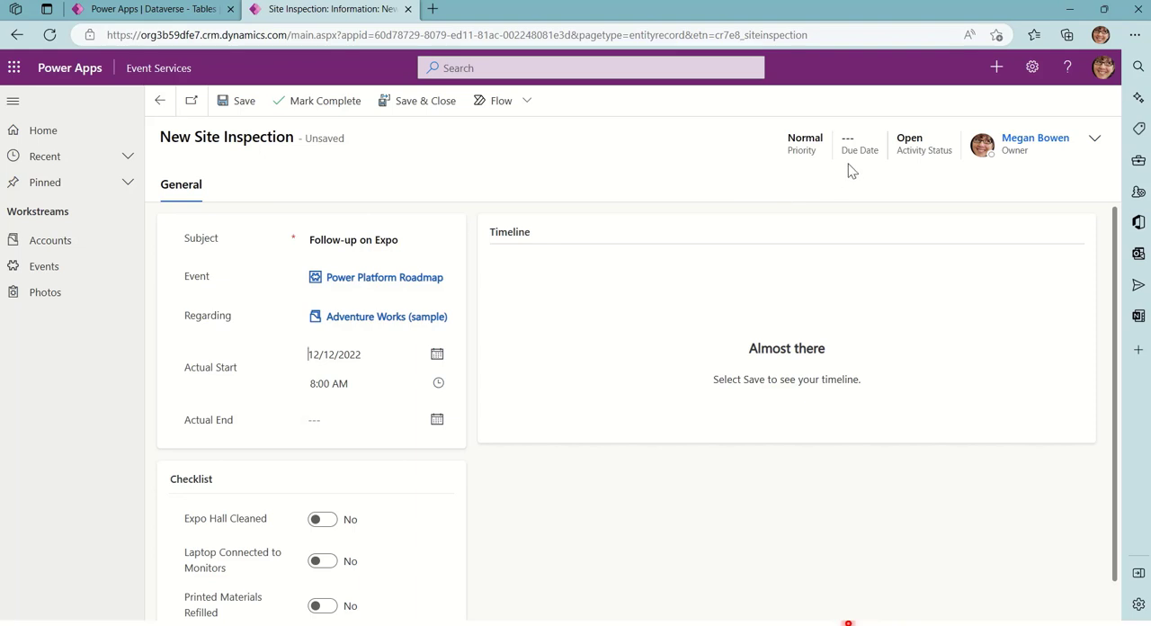
{"action": "left_click", "coordinate": [236, 101]}
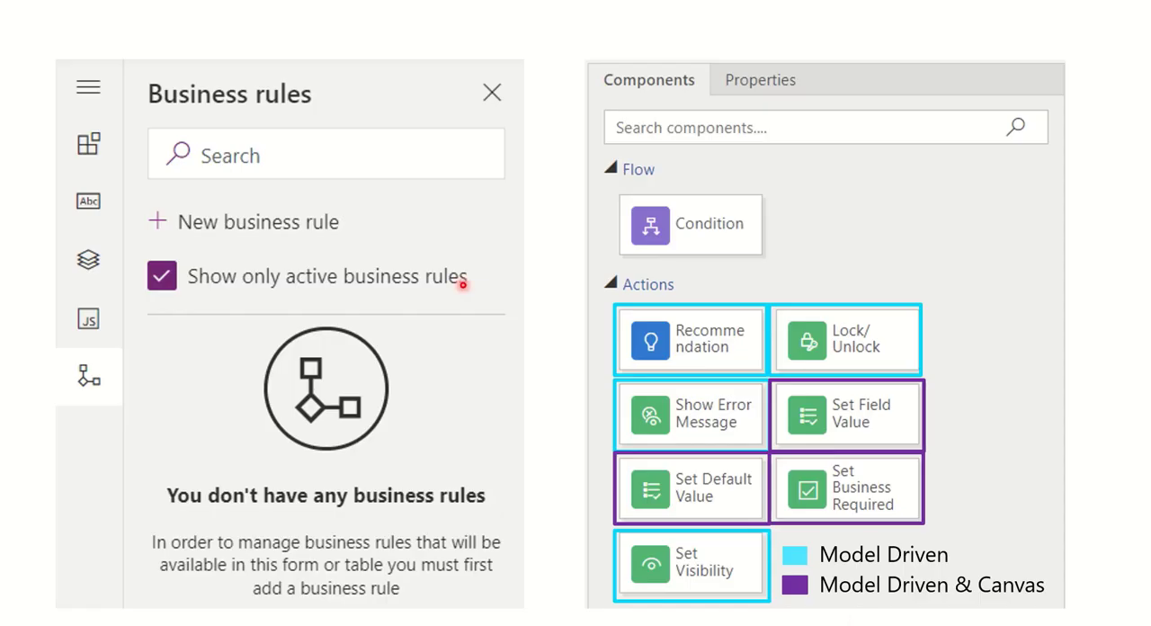
{"action": "key", "text": "Right"}
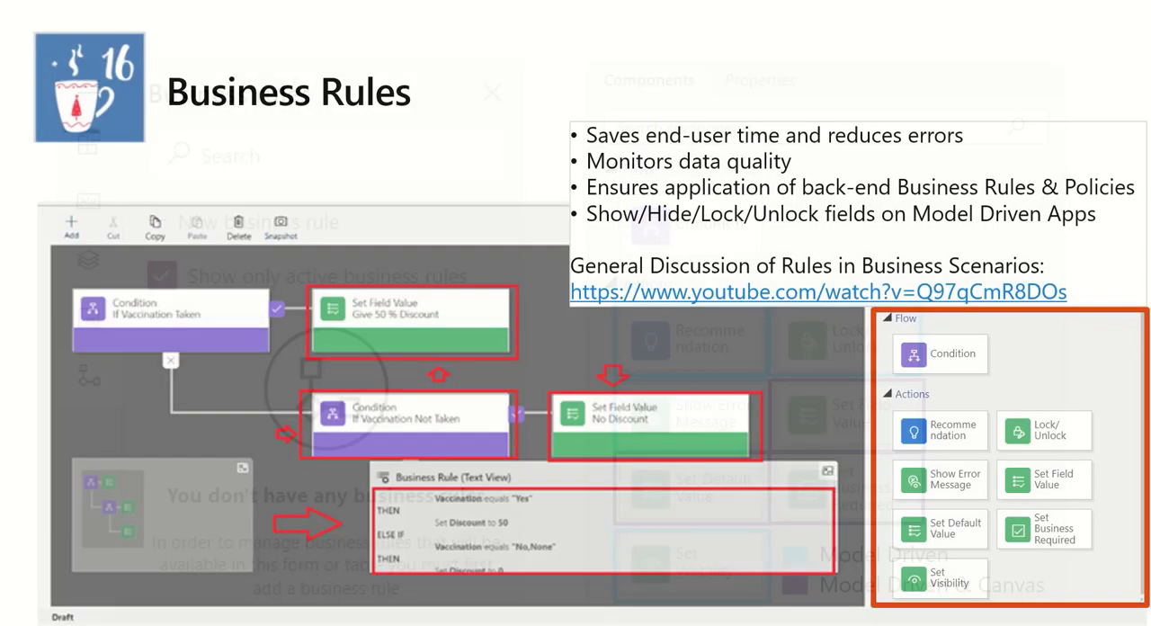